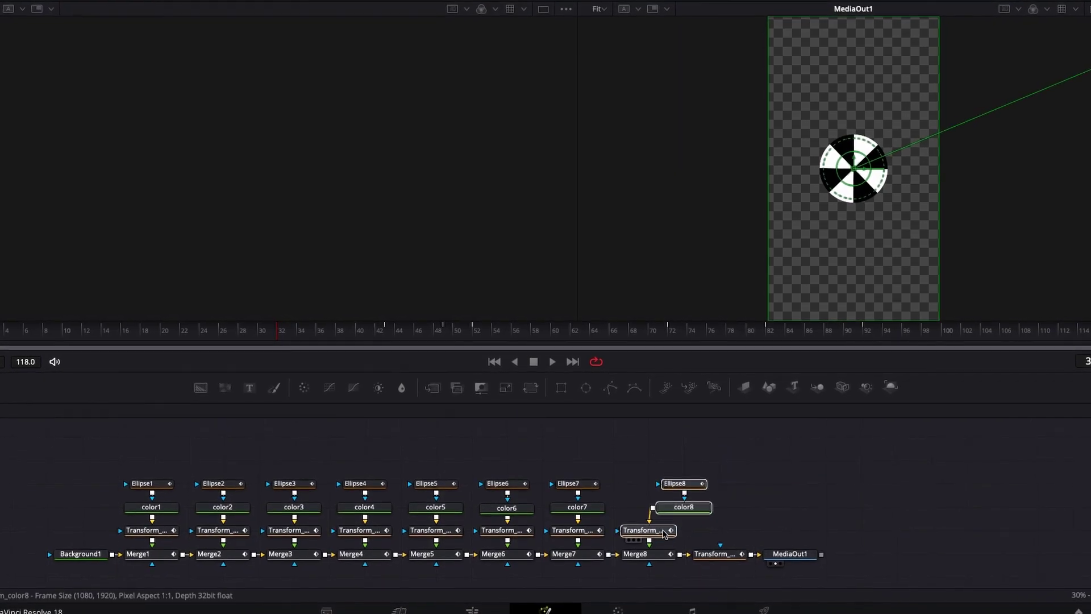
Step: Move Ellipse8 and color8 above their Transform node, then box-select all eight node columns
mouse_move(670, 444)
left_mouse_down()
mouse_move(713, 523)
mouse_move(649, 507)
left_mouse_up()
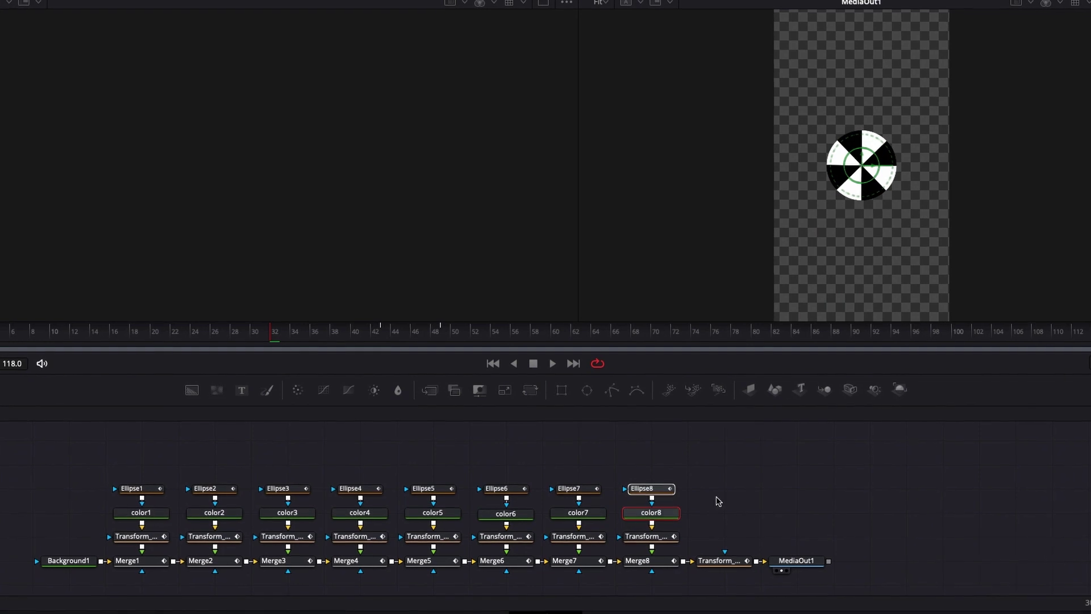
left_click_drag(117, 442, 653, 590)
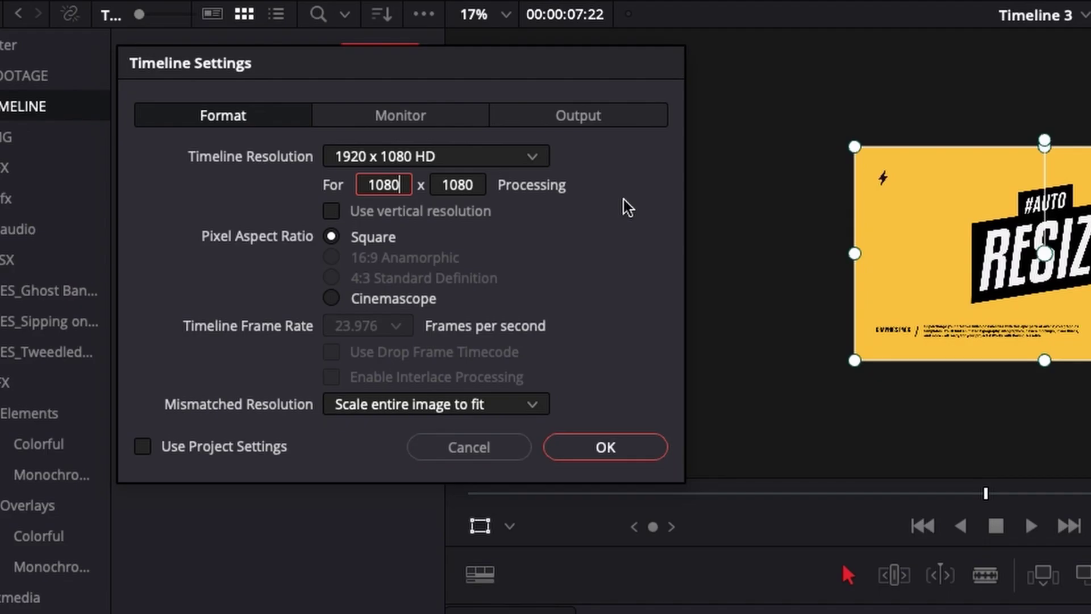
Step: Set the timeline height to 1920 for a 1080x1350 vertical frame and fit it in the viewer
key("Tab")
type("1920")
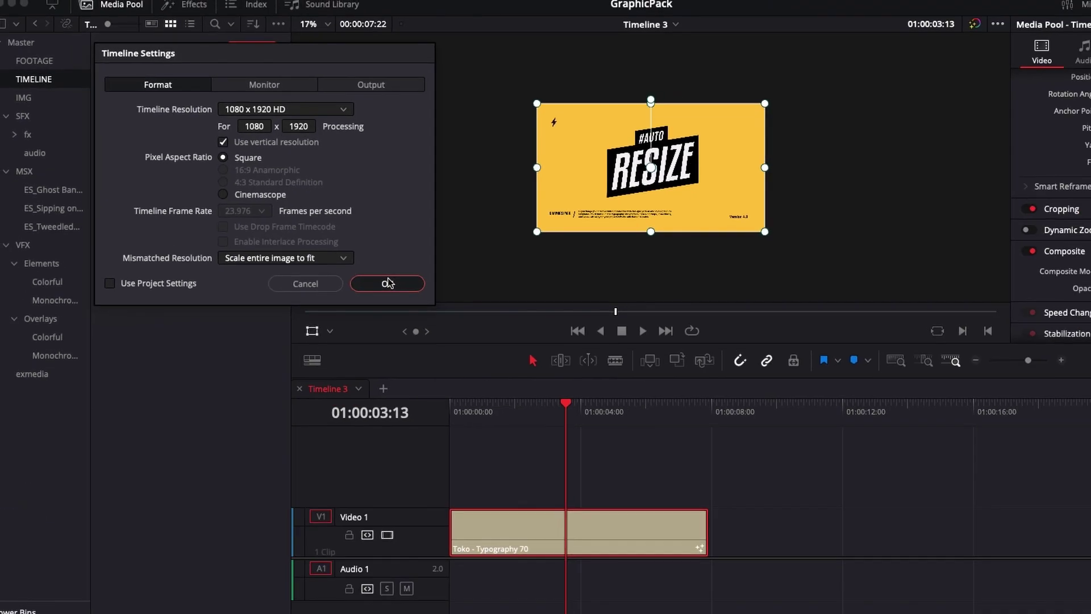
left_click(559, 410)
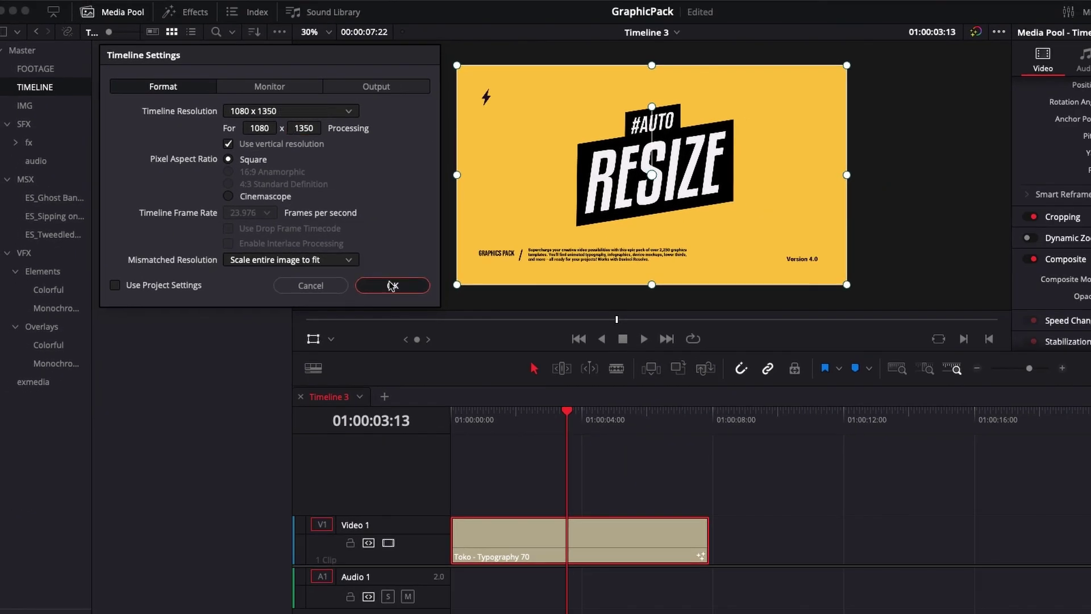
left_click(392, 285)
key("shift+z")
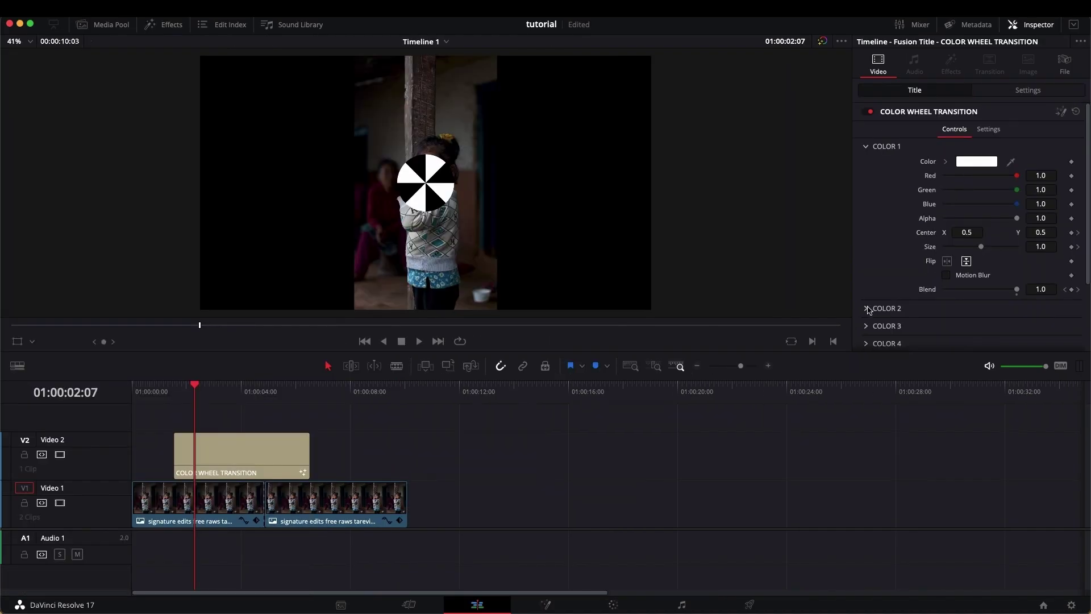
left_click(867, 308)
scroll(868, 310, "down", 2)
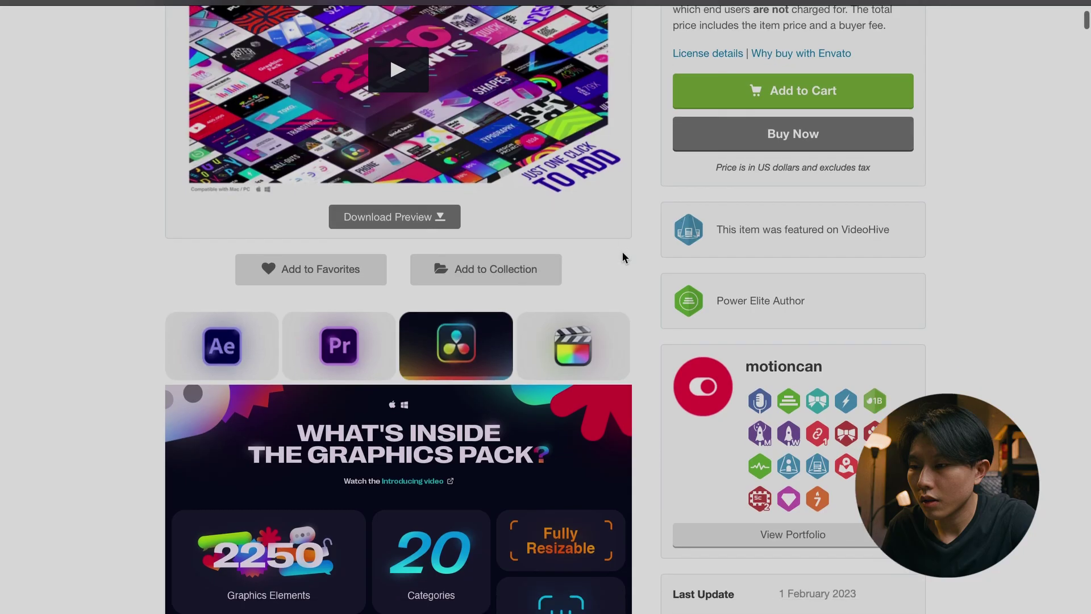
Step: Scroll the VideoHive page past What's Inside to the feature icons and Auto Resize banner
scroll(622, 251, "down", 2)
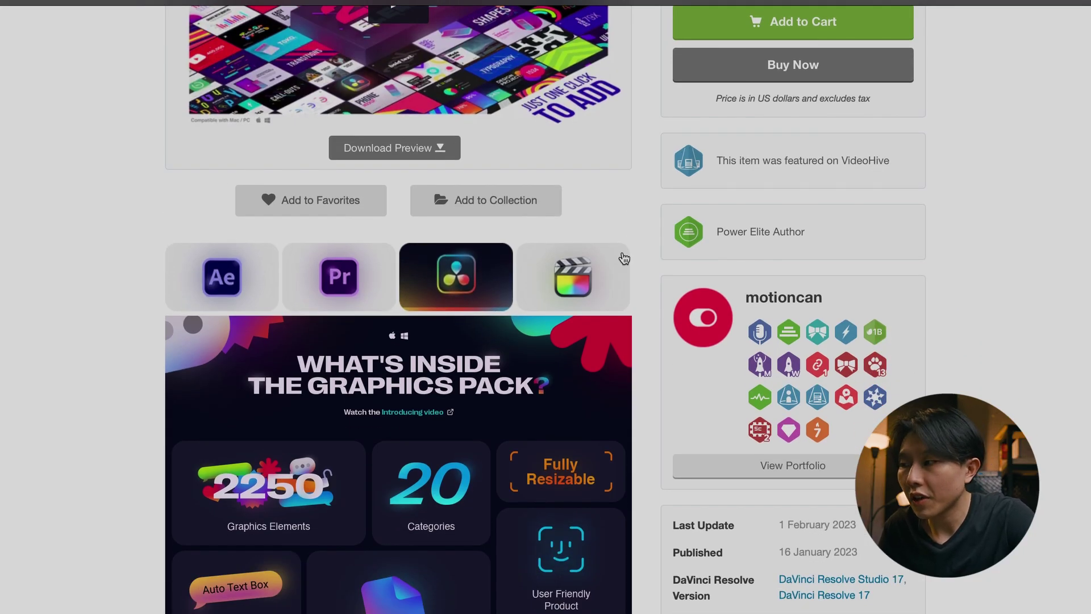
scroll(624, 258, "down", 2)
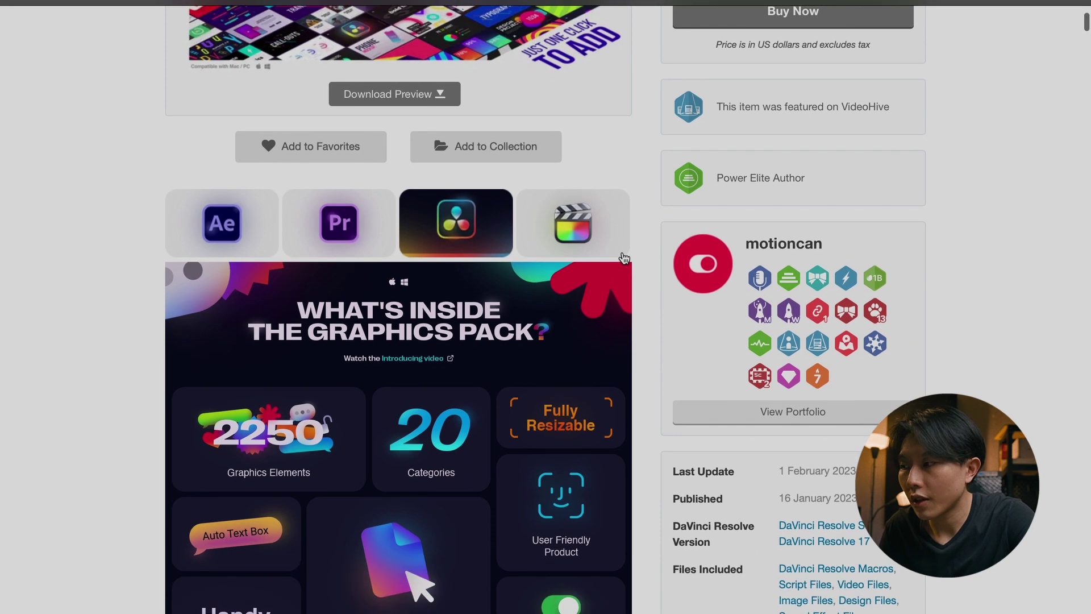
scroll(624, 258, "down", 4)
scroll(623, 258, "up", 4)
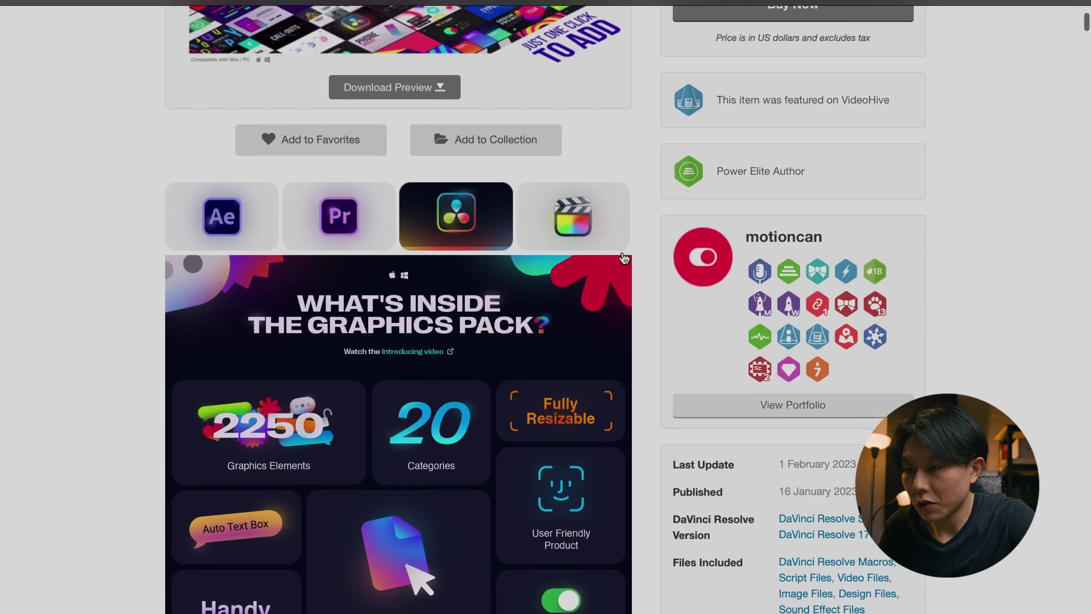
scroll(624, 257, "down", 15)
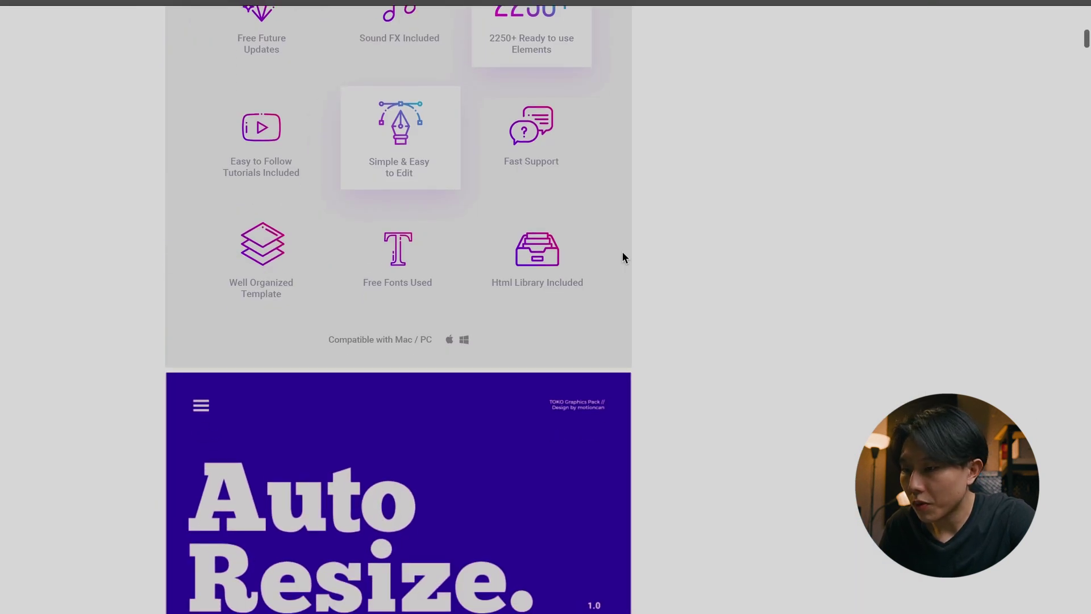
scroll(624, 256, "down", 10)
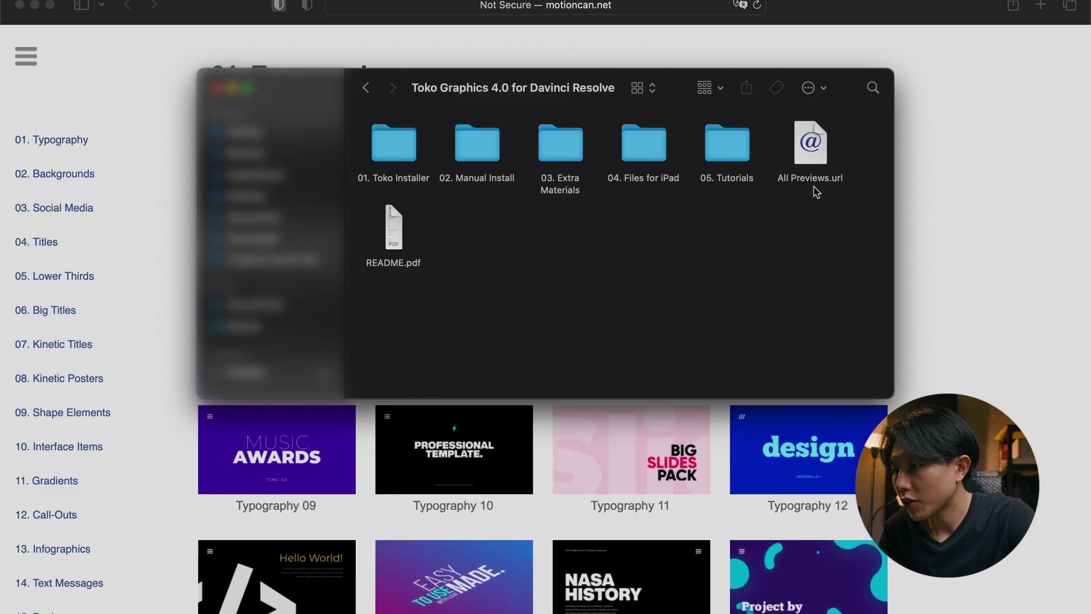
Step: Open All Previews and the 01. Toko Installer folder, and drag Color_Wheel.drfx into Resolve
double_click(814, 187)
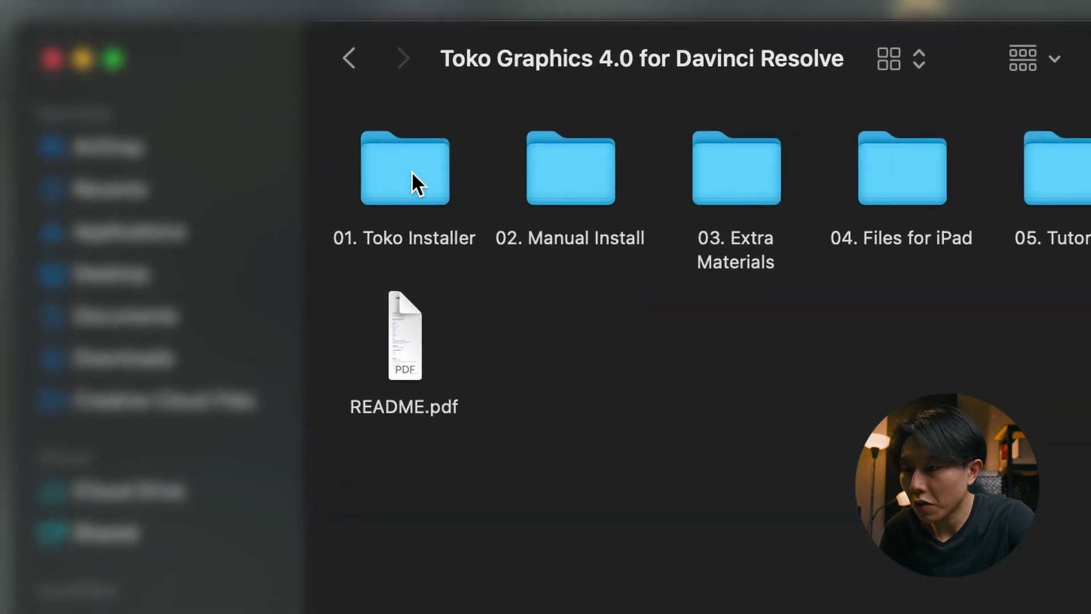
left_click(397, 162)
double_click(411, 172)
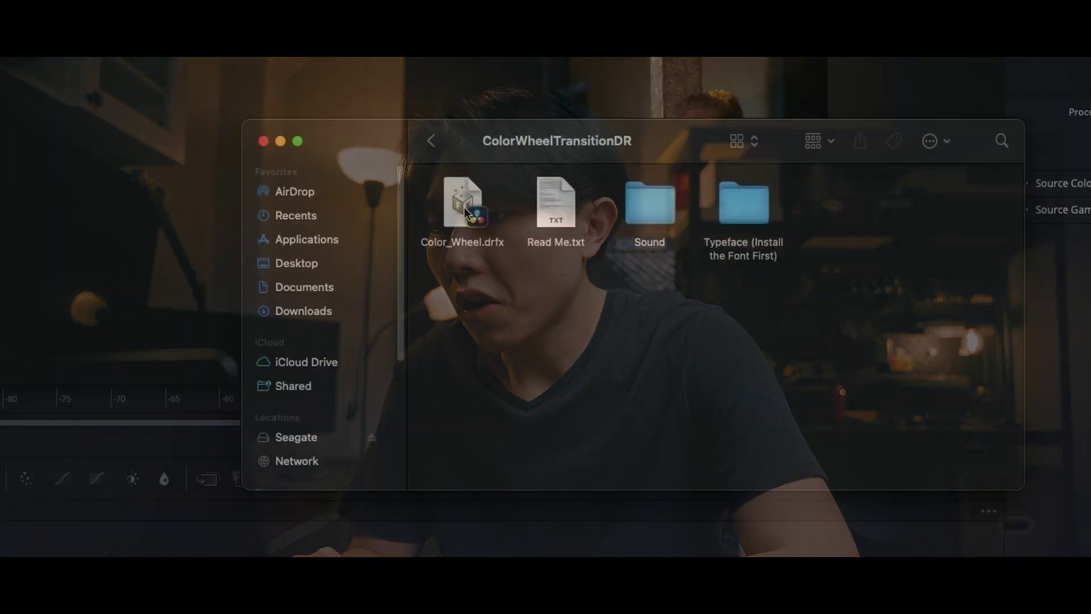
left_click_drag(464, 213, 620, 279)
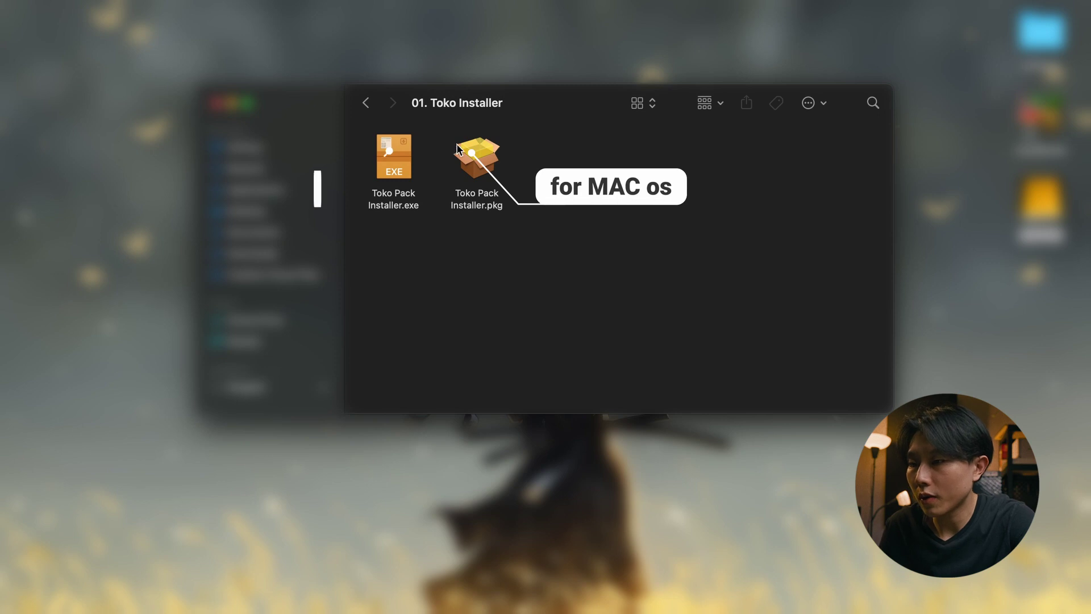
Step: Check Toko Pack Installer.exe, then open README.pdf
left_click(385, 156)
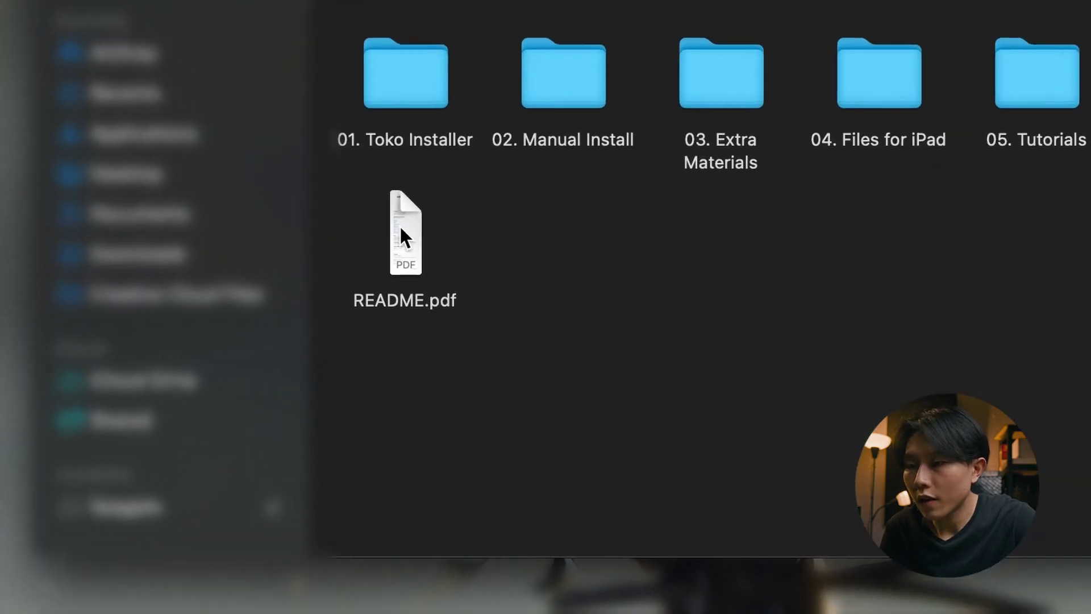
left_click(384, 237)
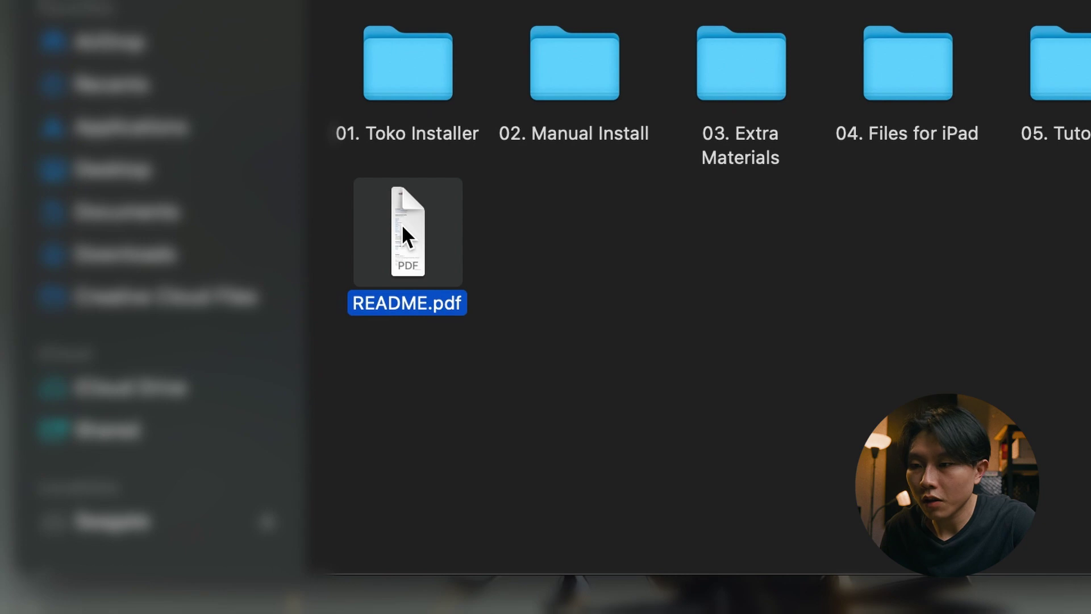
double_click(405, 233)
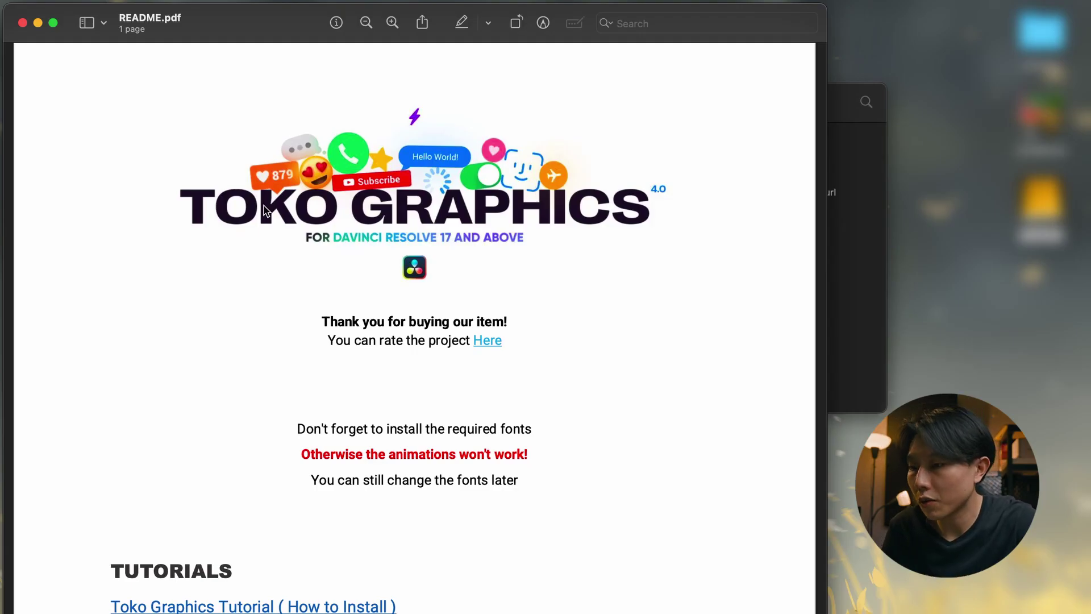
Step: Scroll the README to DOWNLOAD USED FONTS and open 'All Fonts in one archive' in Safari
scroll(302, 280, "down", 3)
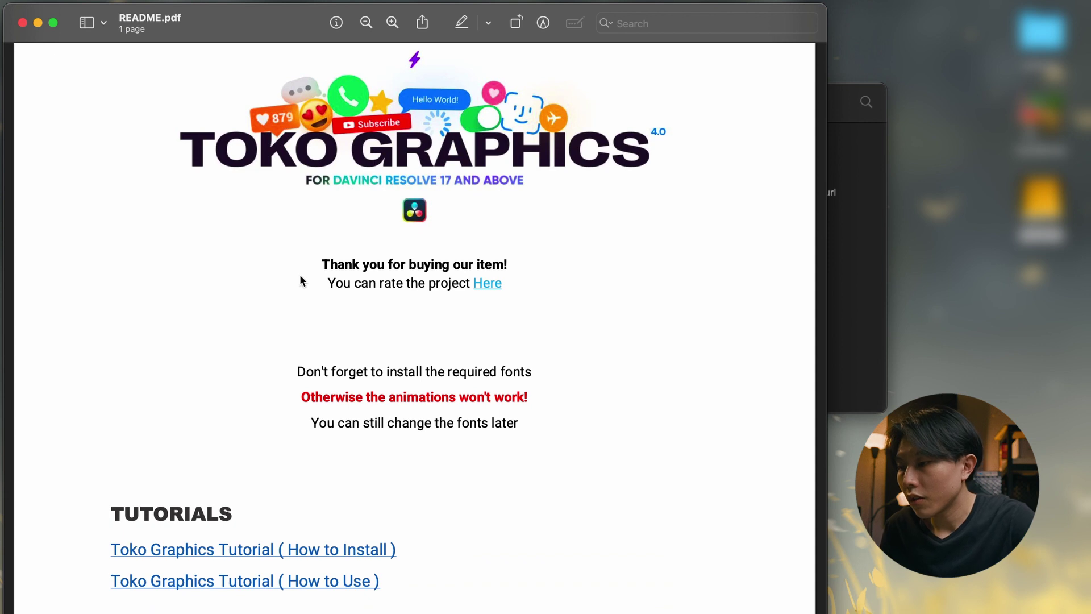
scroll(301, 368, "down", 2)
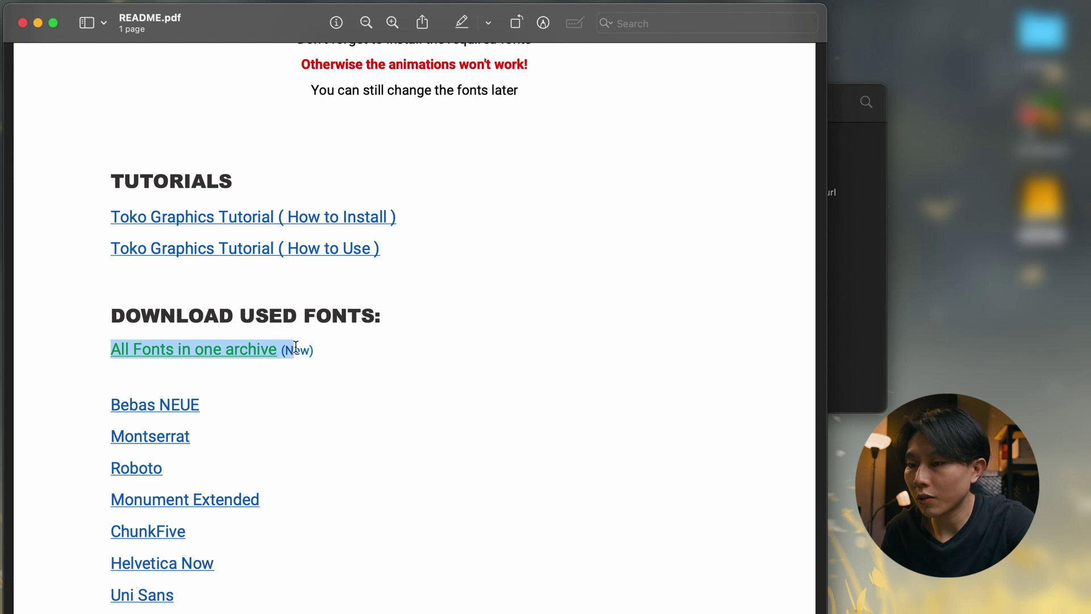
left_click(296, 349)
left_click(457, 380)
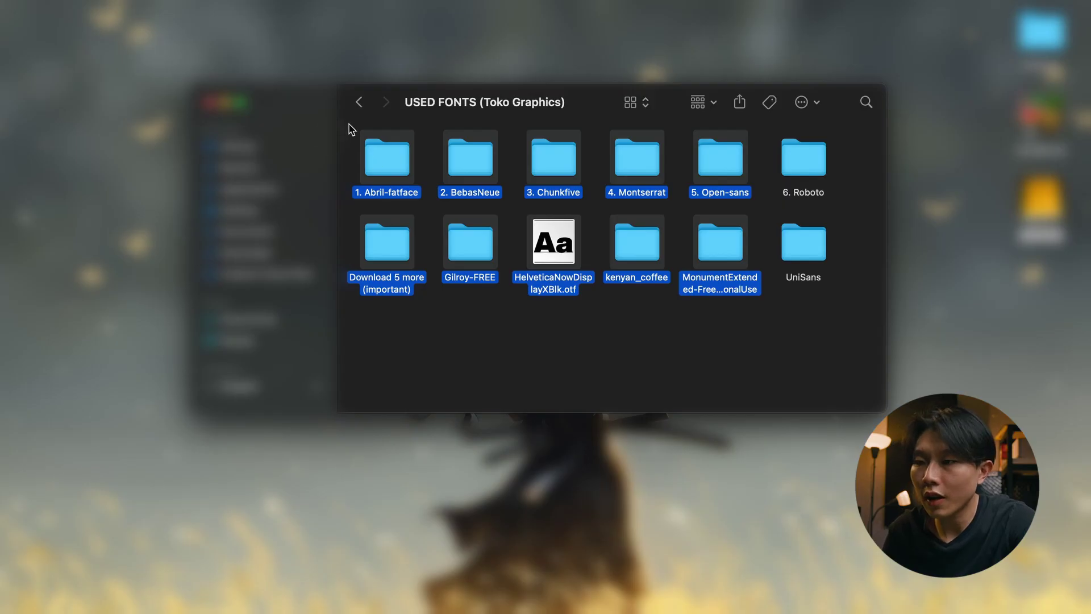
Step: Select all twelve font items in USED FONTS and open the Sound FX folder
left_click_drag(352, 129, 786, 251)
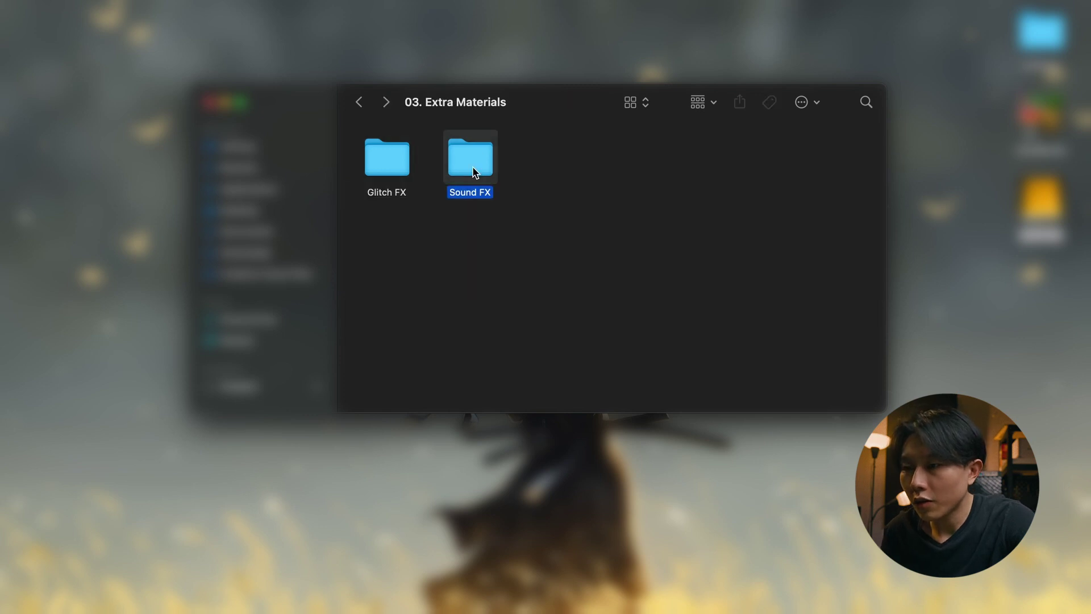
double_click(471, 162)
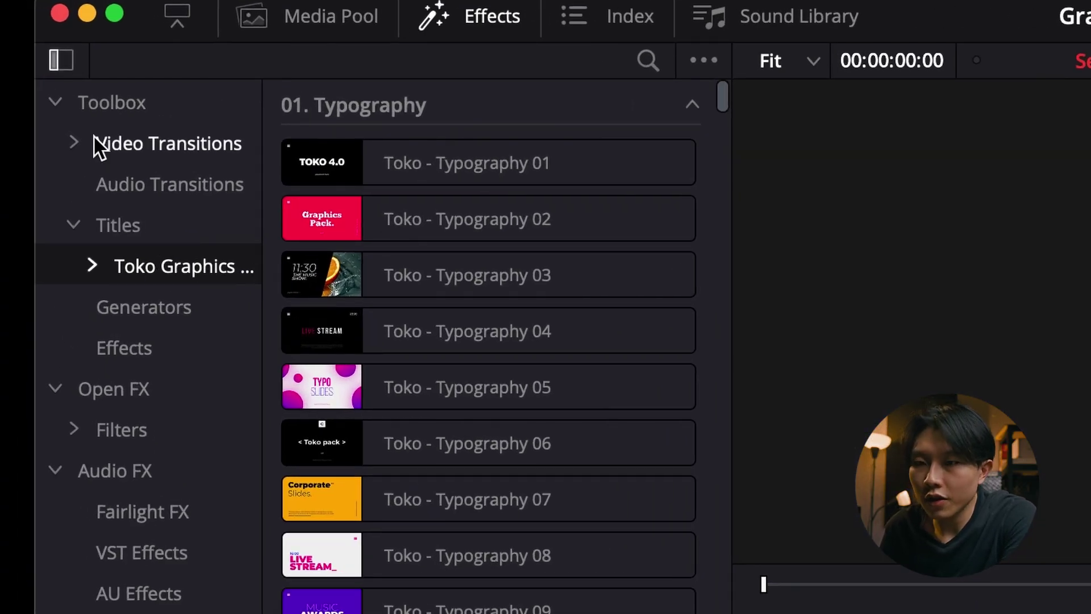
Step: Browse the Effects library's video transitions, Toko Transitions and Toko Graphics 4.0 title folders
left_click(71, 143)
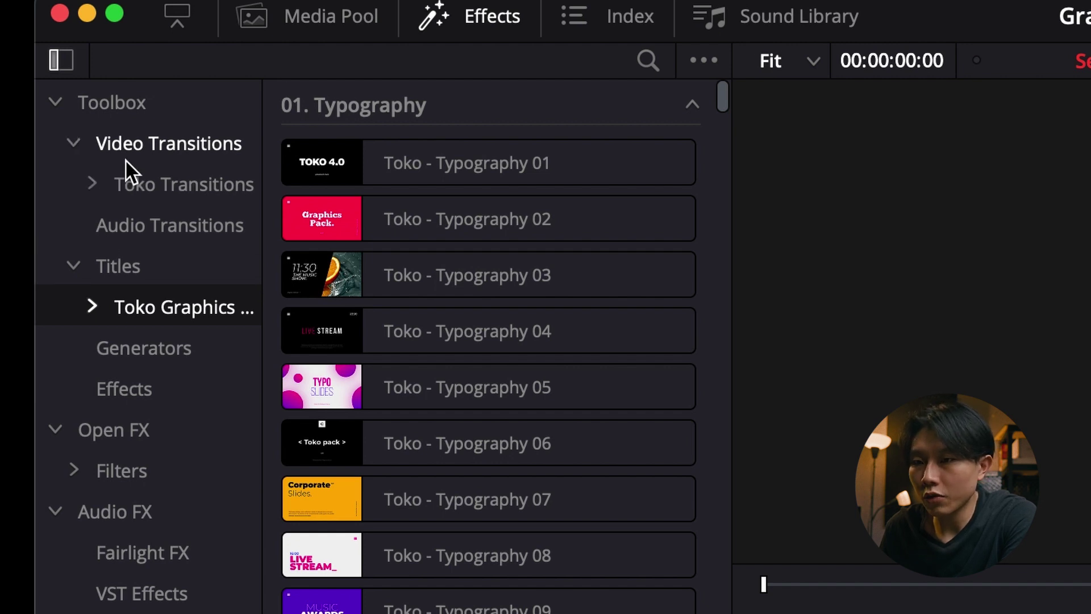
left_click(138, 181)
scroll(438, 448, "down", 7)
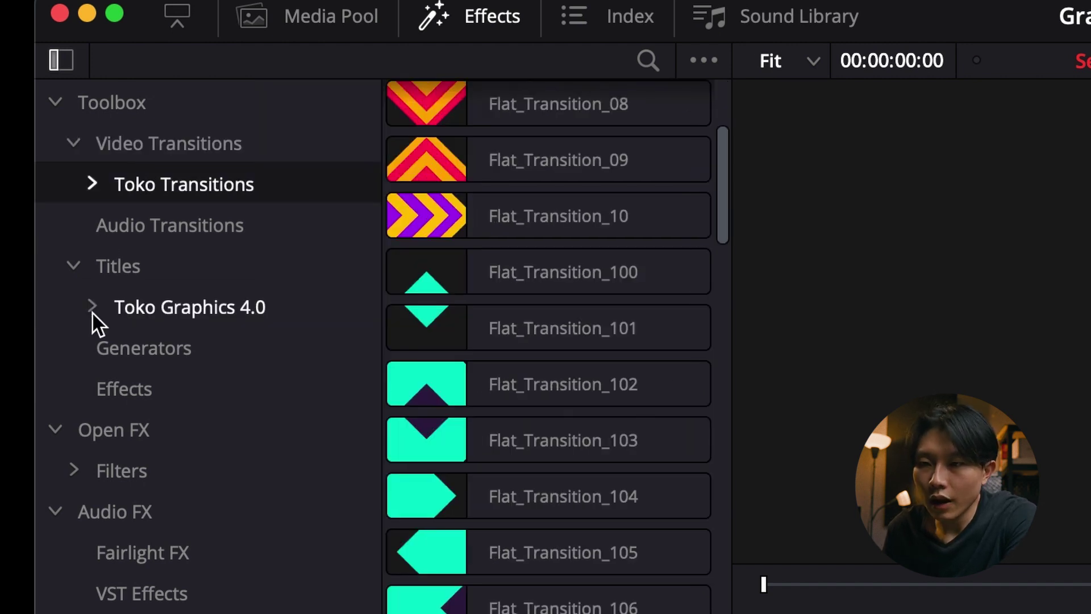
left_click(93, 309)
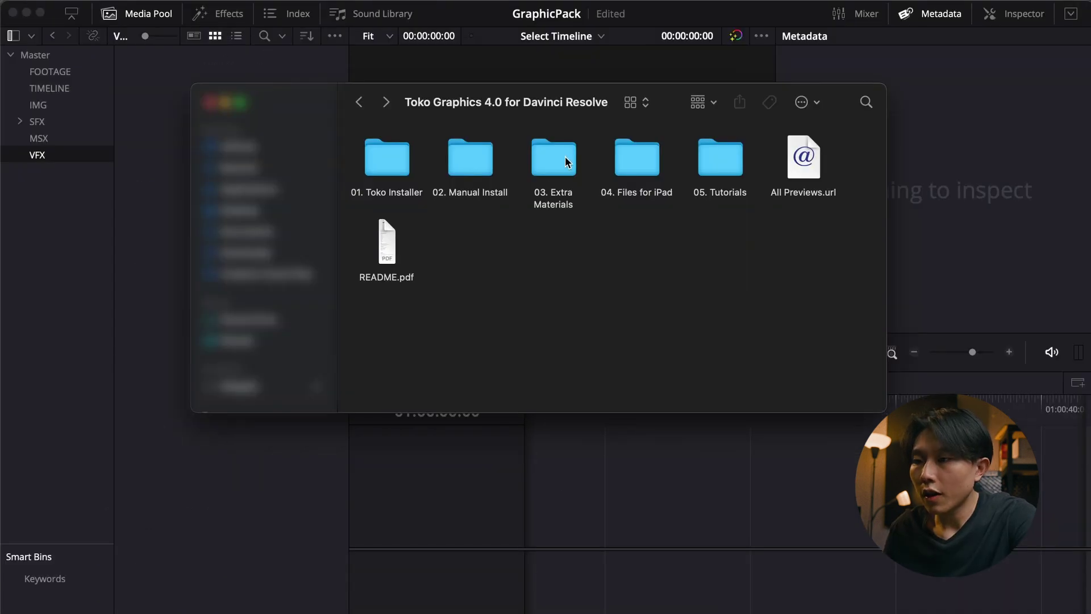
Step: Add the Glitch FX Elements and Overlays folders to the VFX bin and the Power Bins
double_click(561, 157)
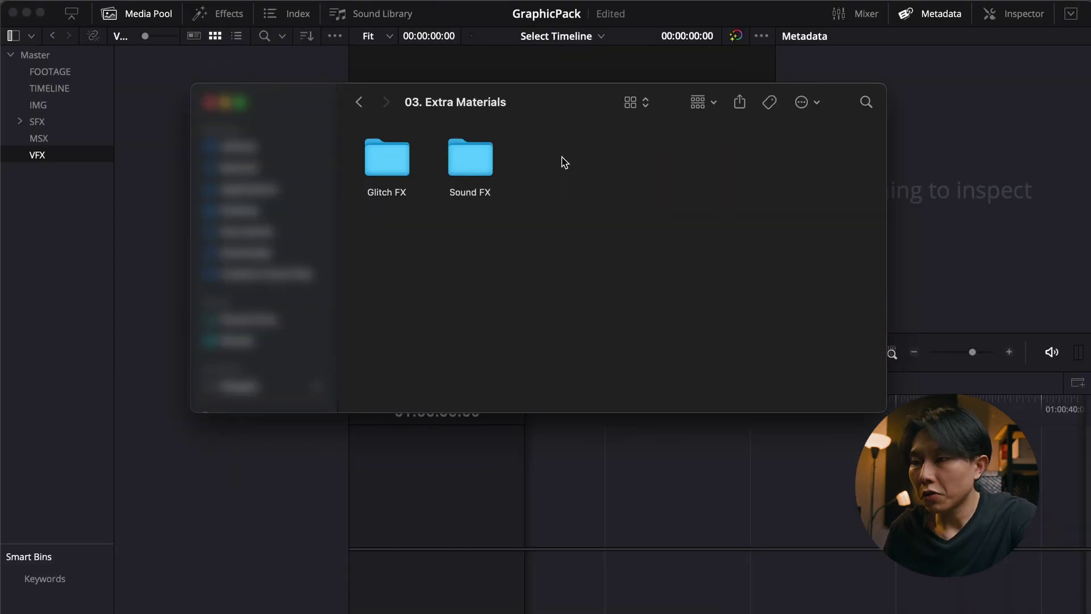
double_click(387, 159)
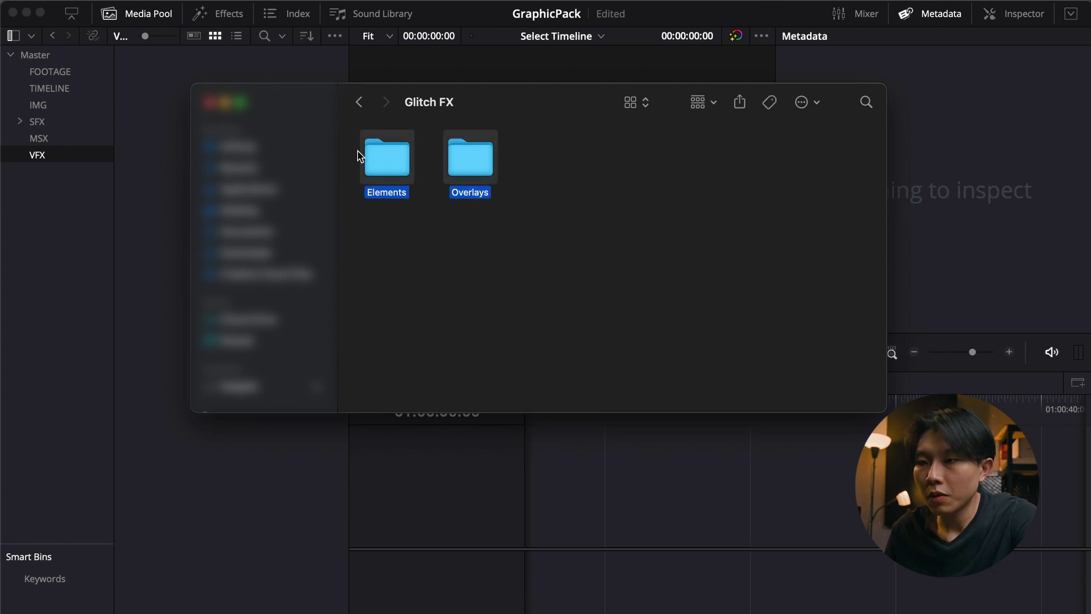
left_click_drag(77, 156, 78, 156)
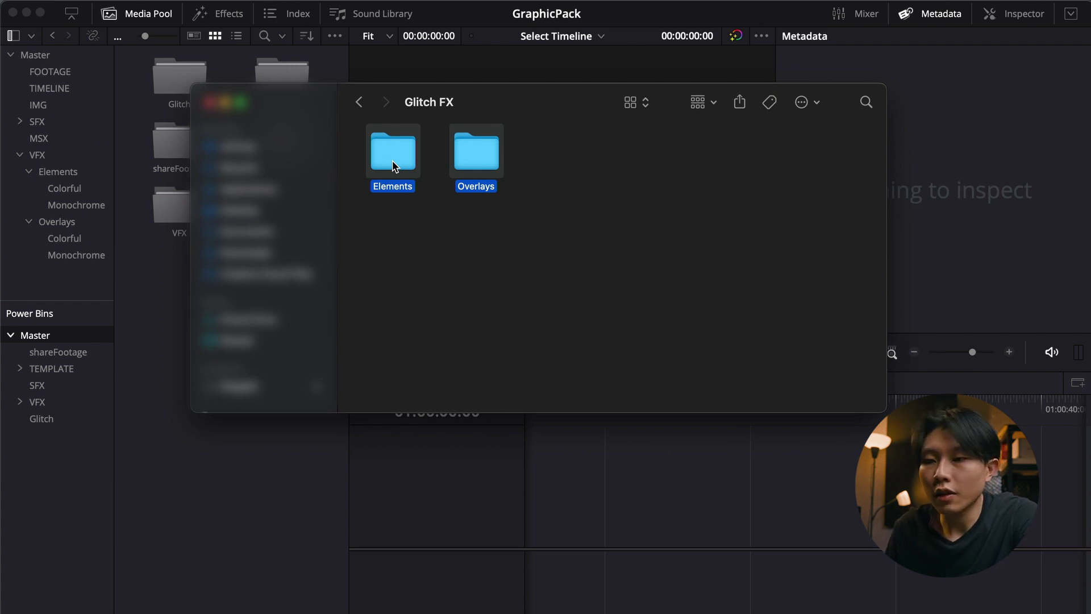
left_click_drag(398, 165, 67, 428)
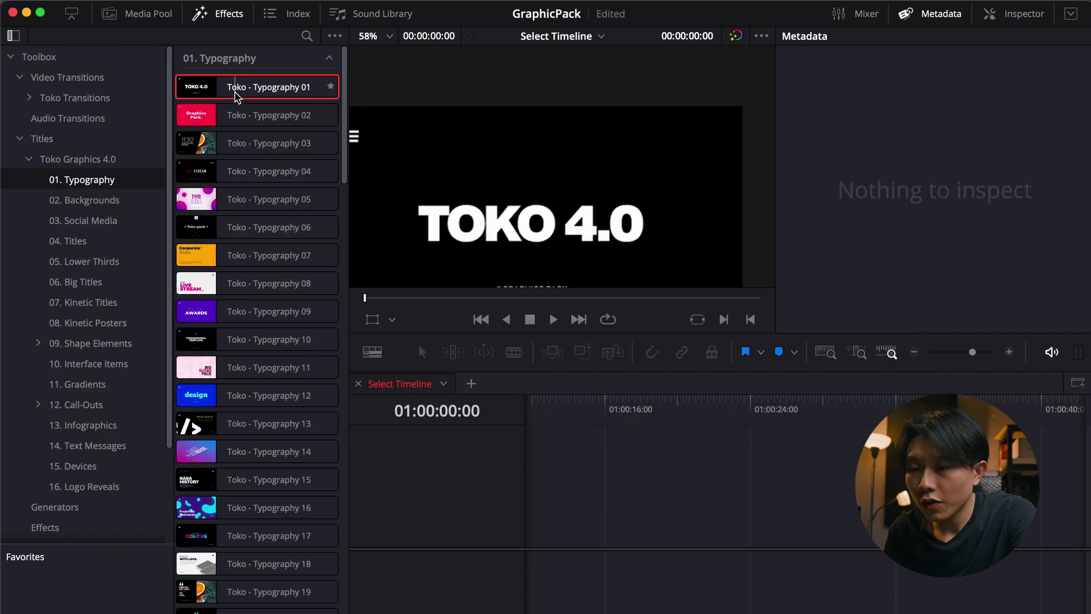
mouse_move(247, 93)
left_mouse_down()
mouse_move(424, 183)
mouse_move(250, 98)
left_mouse_up()
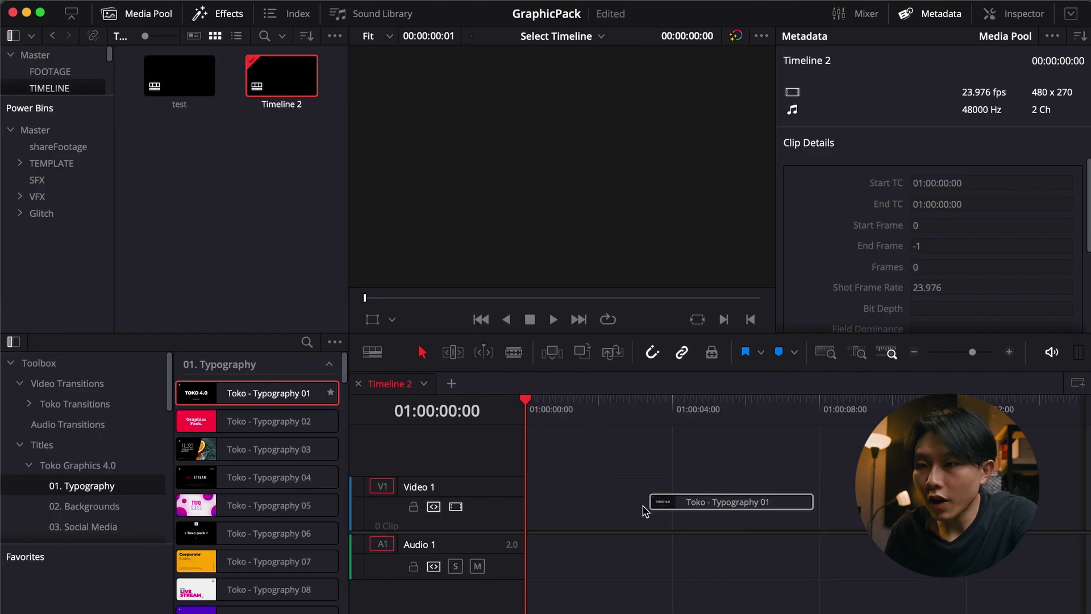
Step: Place the Typography title on Video 1 and give it an orange colour
left_click_drag(653, 511, 585, 512)
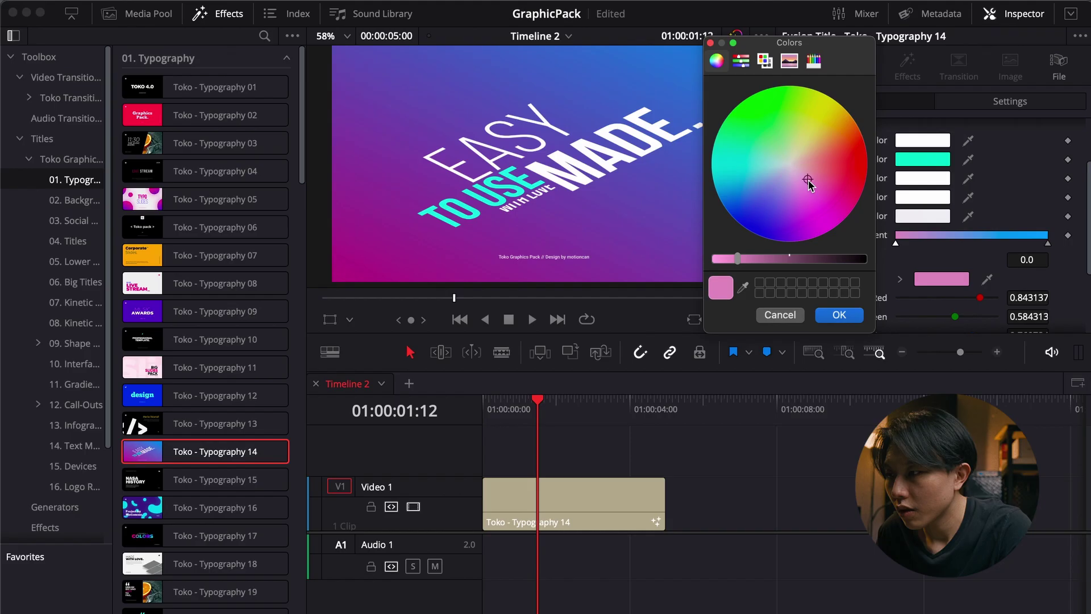
left_click_drag(803, 182, 874, 150)
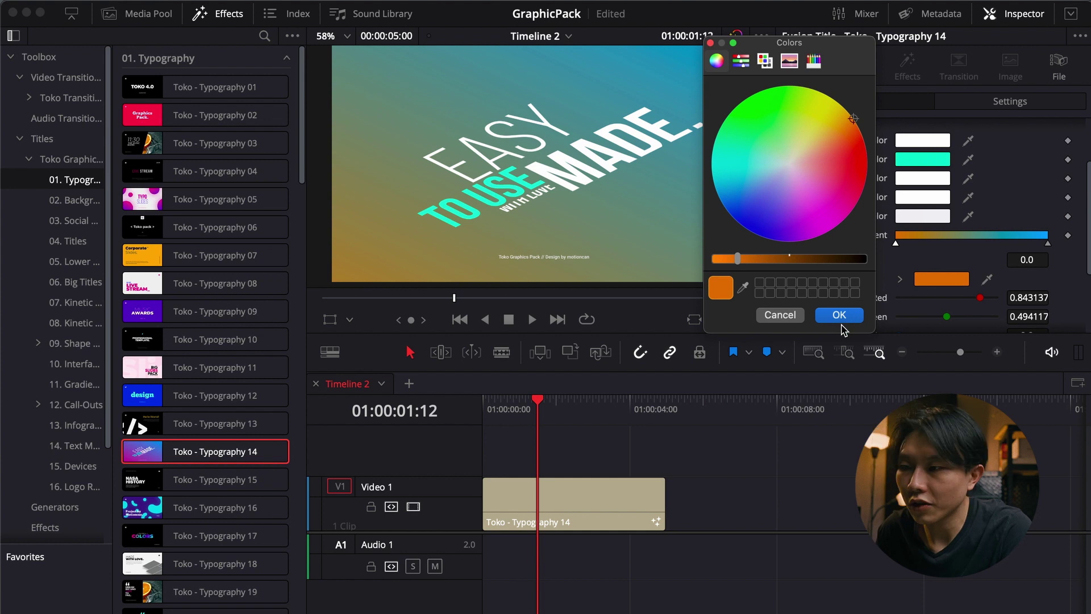
left_click(840, 316)
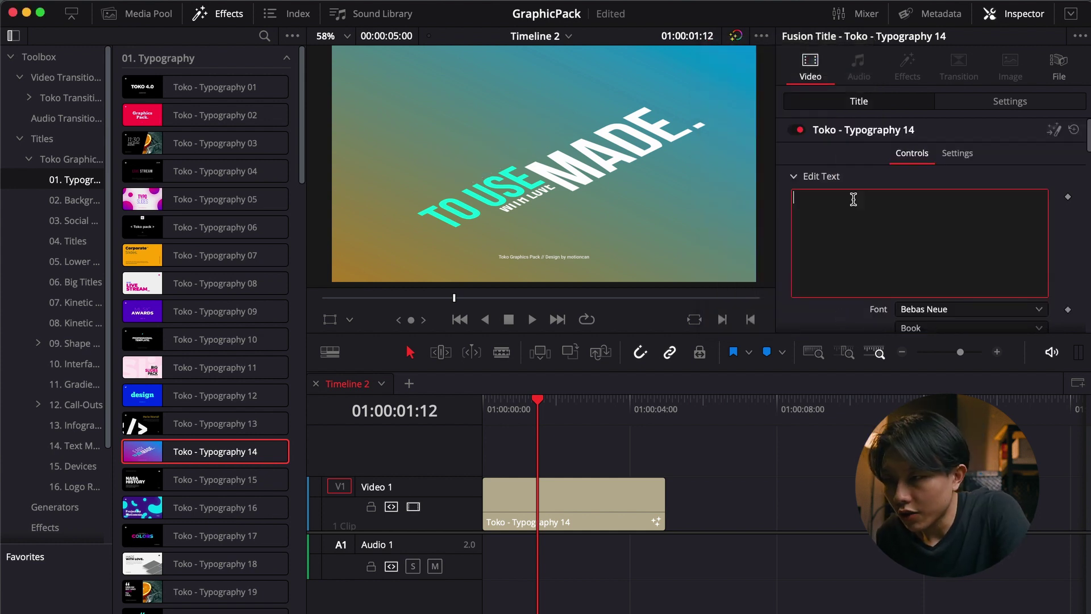
Step: Change the title's first word to 'Color' and lengthen the clip to about 9 seconds
type("Color")
scroll(862, 253, "down", 2)
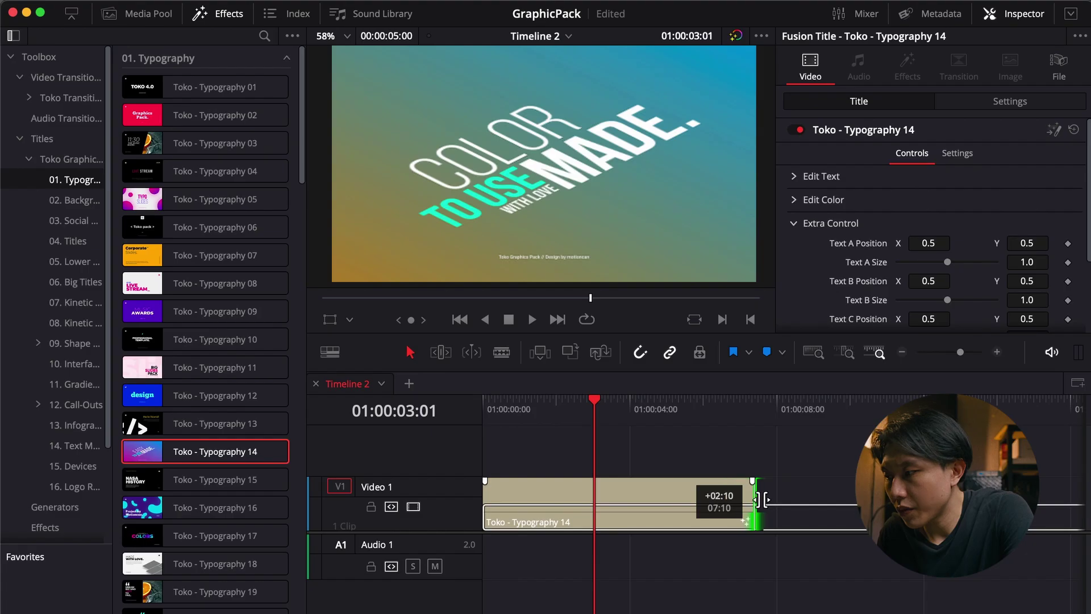
left_click_drag(755, 500, 818, 500)
mouse_move(629, 432)
left_mouse_down()
mouse_move(594, 438)
mouse_move(628, 436)
left_mouse_up()
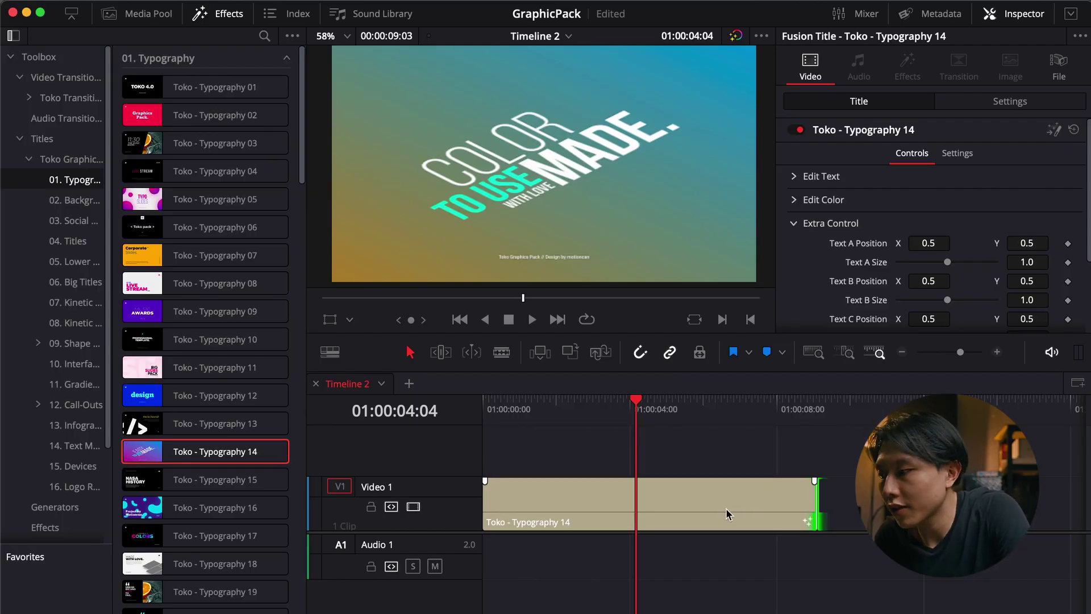
Step: Turn the Typography 14 title into a compound clip and enable Speed Change with Ripple Timeline
right_click(665, 509)
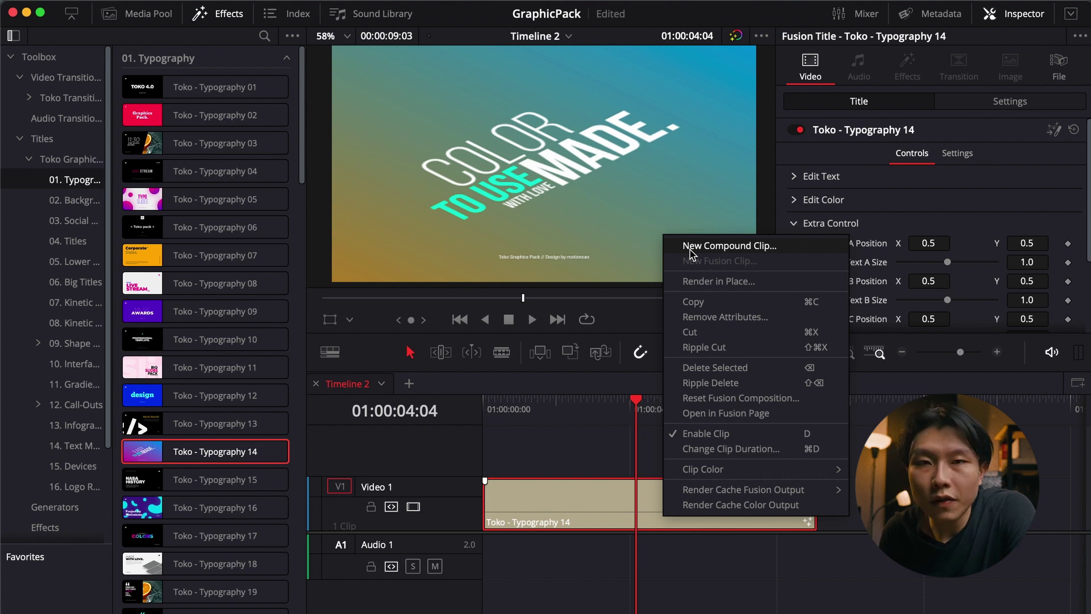
left_click(691, 247)
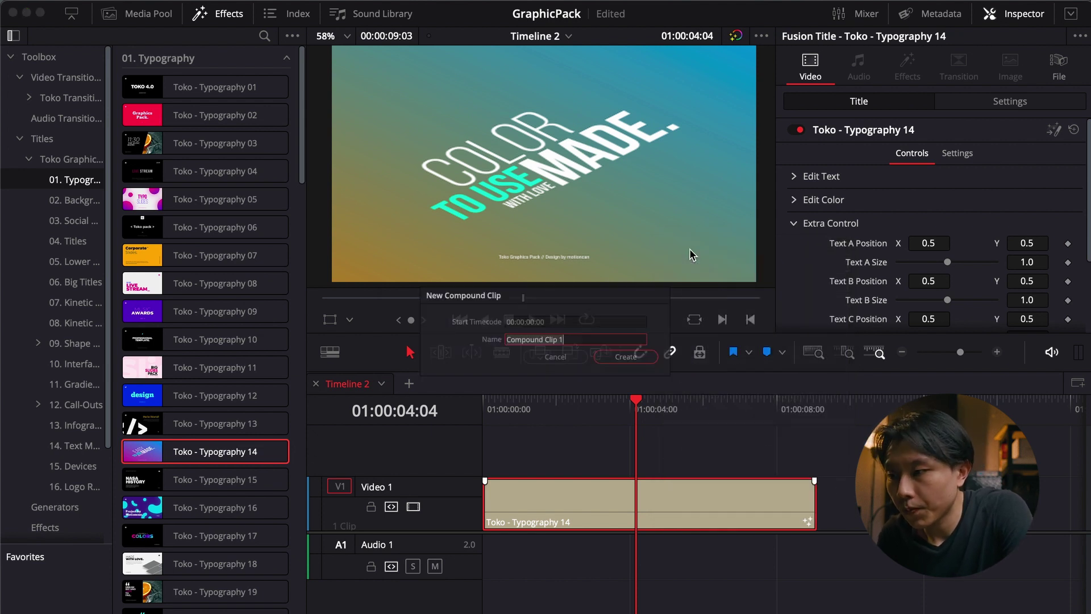
key("Return")
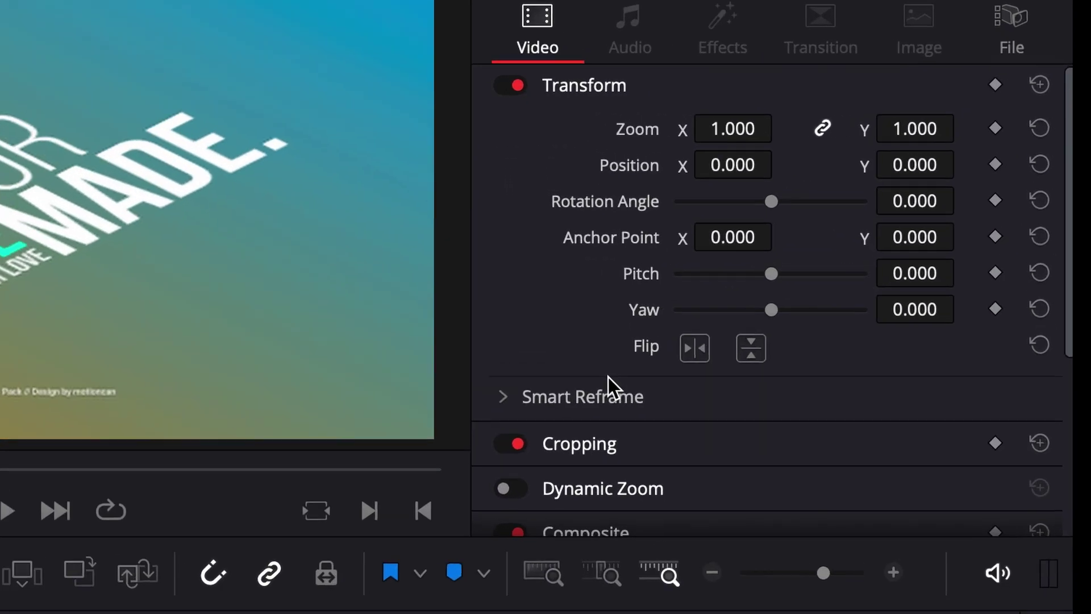
scroll(608, 377, "down", 5)
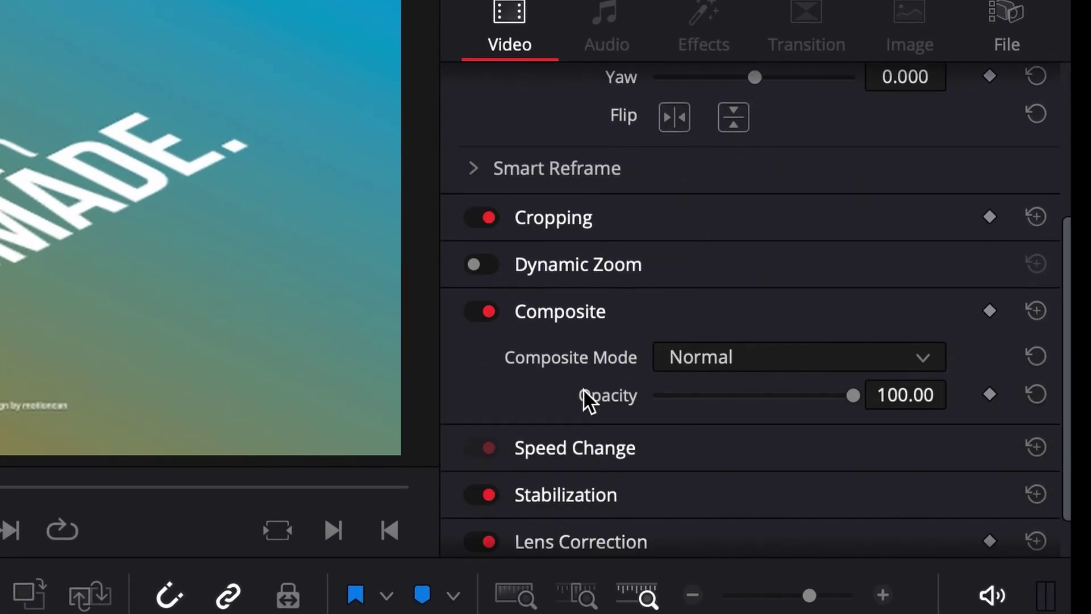
left_click(607, 378)
scroll(614, 380, "down", 2)
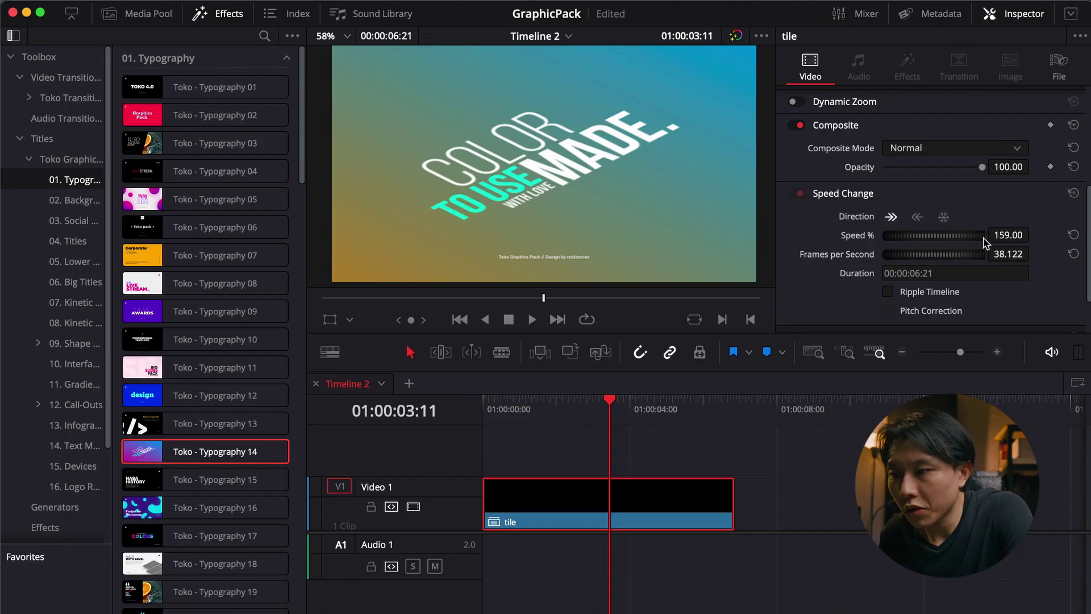
left_click(887, 292)
Step: Split the clip at 01:00:03:19, speed one piece to 208%, then shift and trim pieces
mouse_move(577, 402)
left_mouse_down()
mouse_move(533, 413)
mouse_move(571, 412)
left_mouse_up()
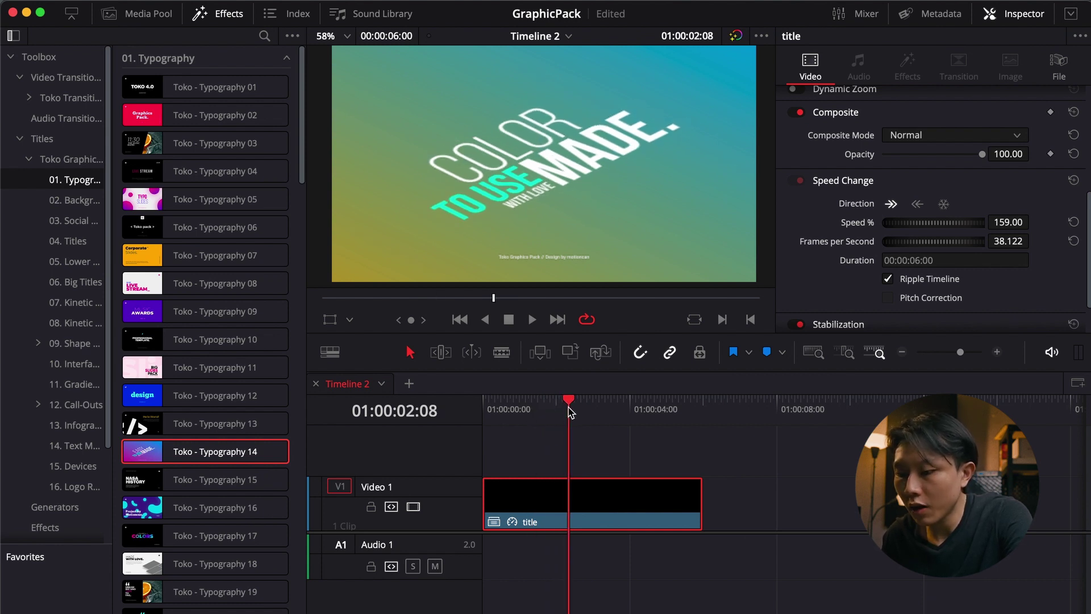
left_click_drag(570, 413, 622, 413)
key("ctrl+b")
left_click(644, 491)
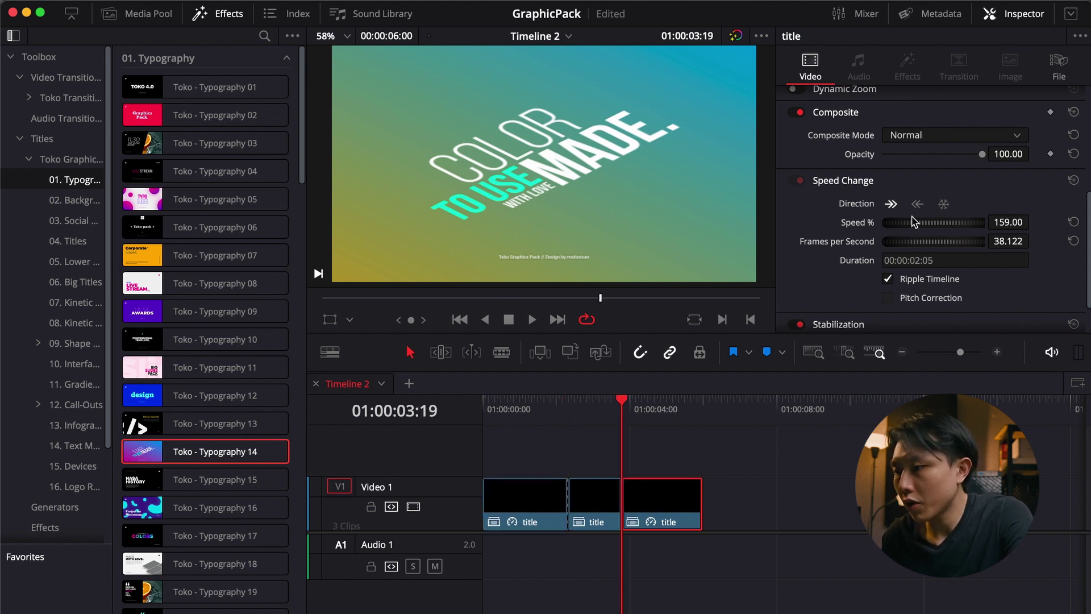
left_click_drag(956, 227, 962, 227)
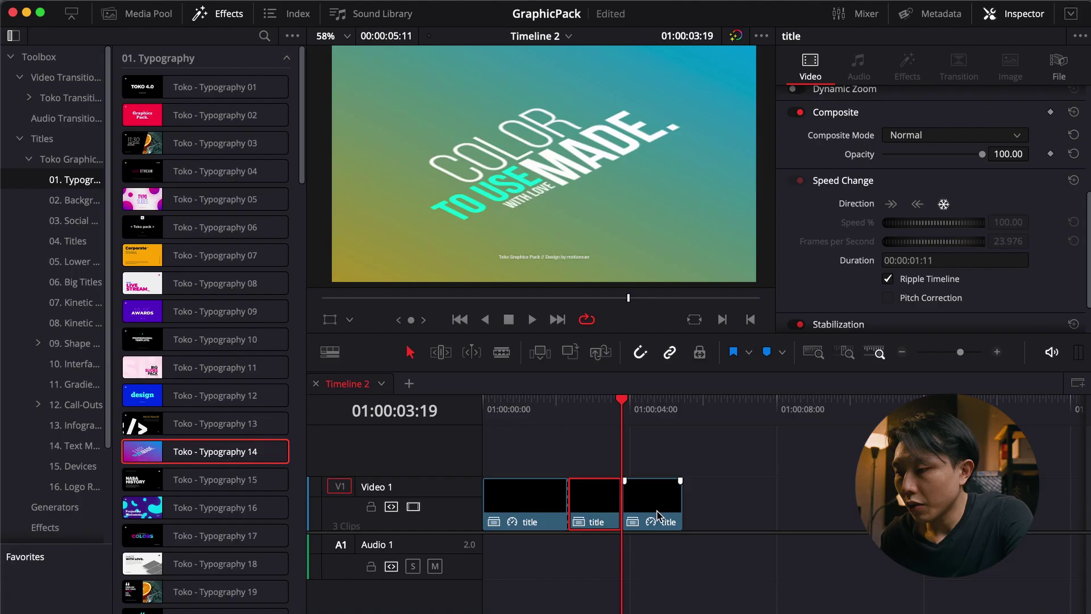
left_click_drag(659, 507, 755, 507)
left_click_drag(624, 507, 713, 507)
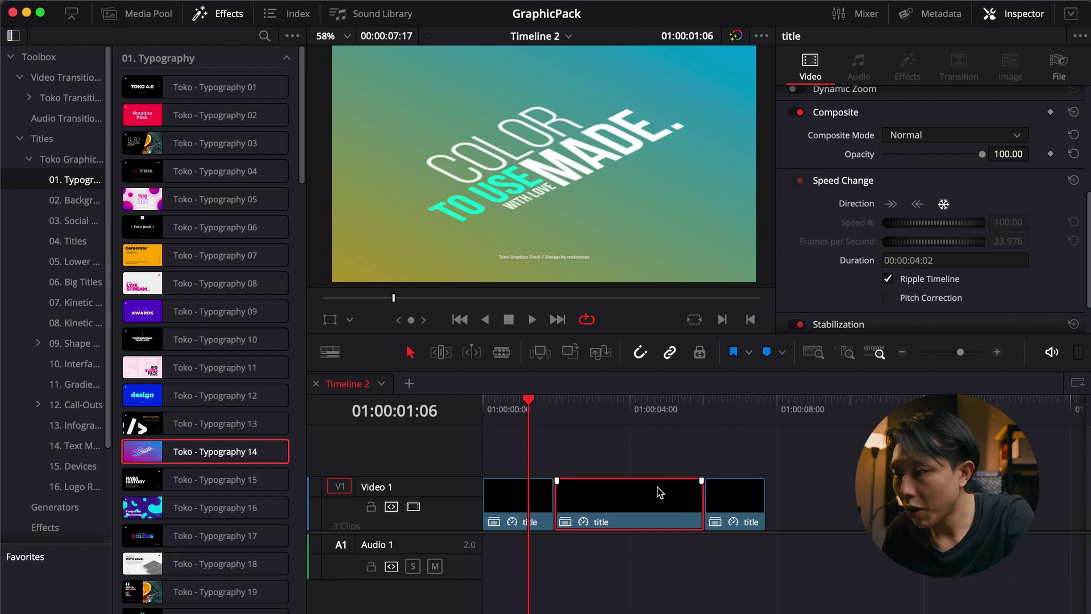
Step: Open the 'title' compound clip in its own timeline and adjust the track display
right_click(657, 493)
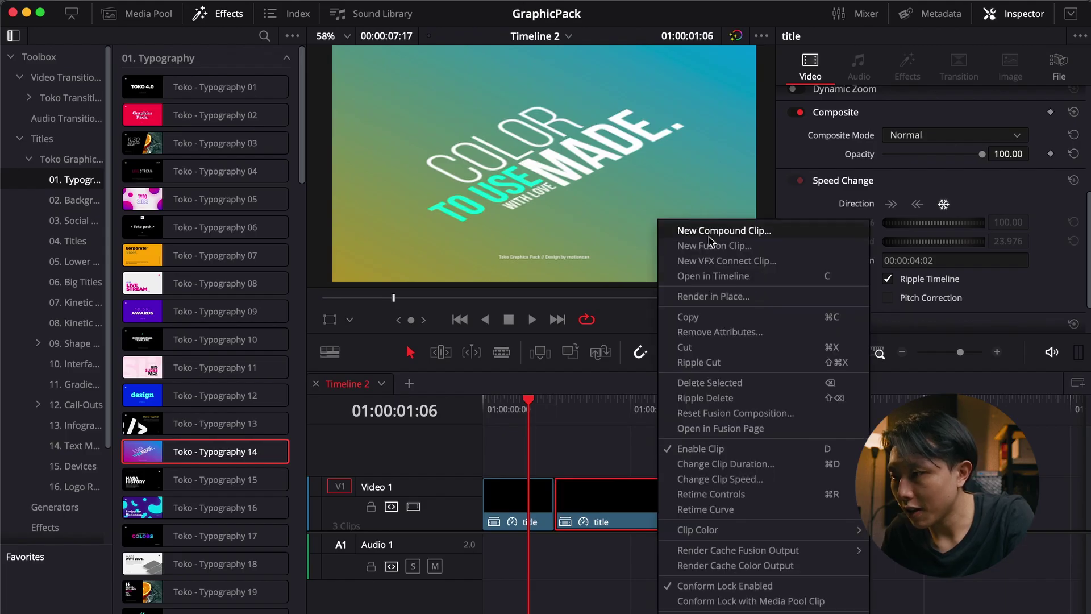
left_click(713, 276)
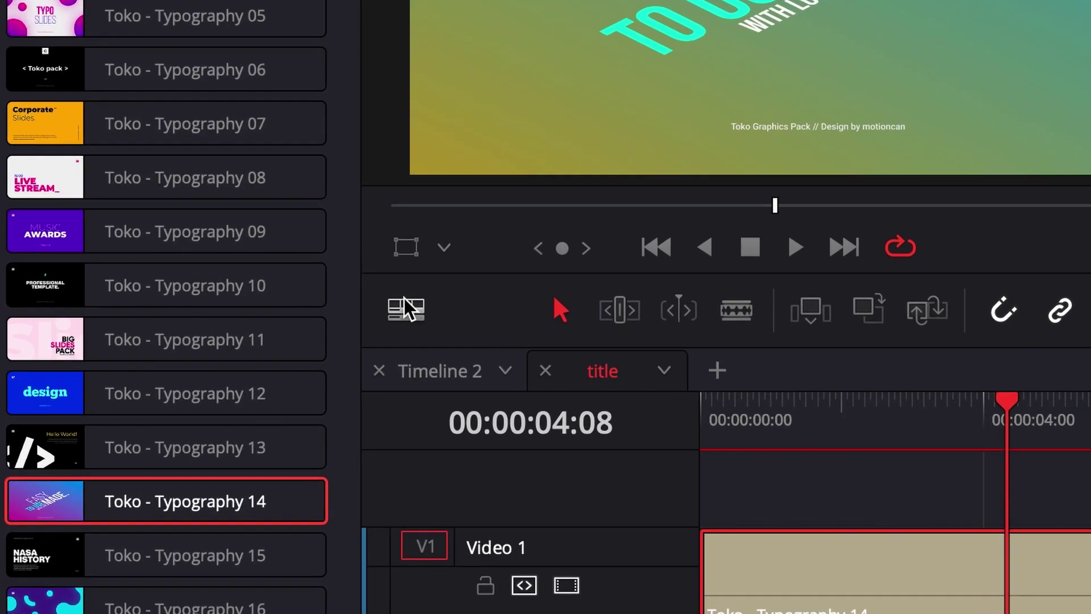
left_click(330, 350)
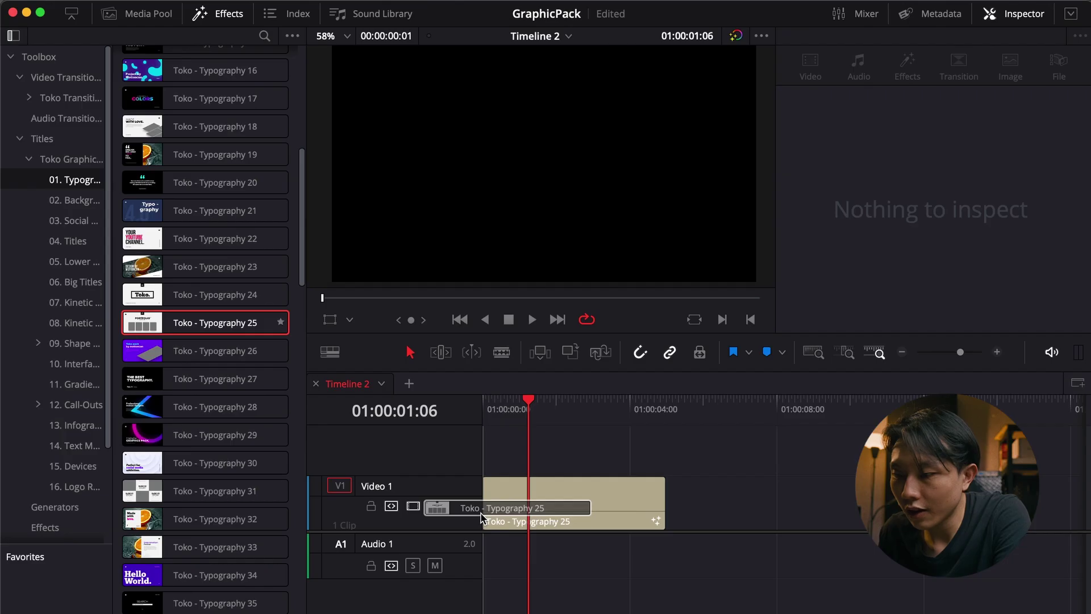
Step: Place the Toko - Typography 25 PORTFOLIO title, with four image placeholders, on Video 1
left_click_drag(528, 432, 531, 434)
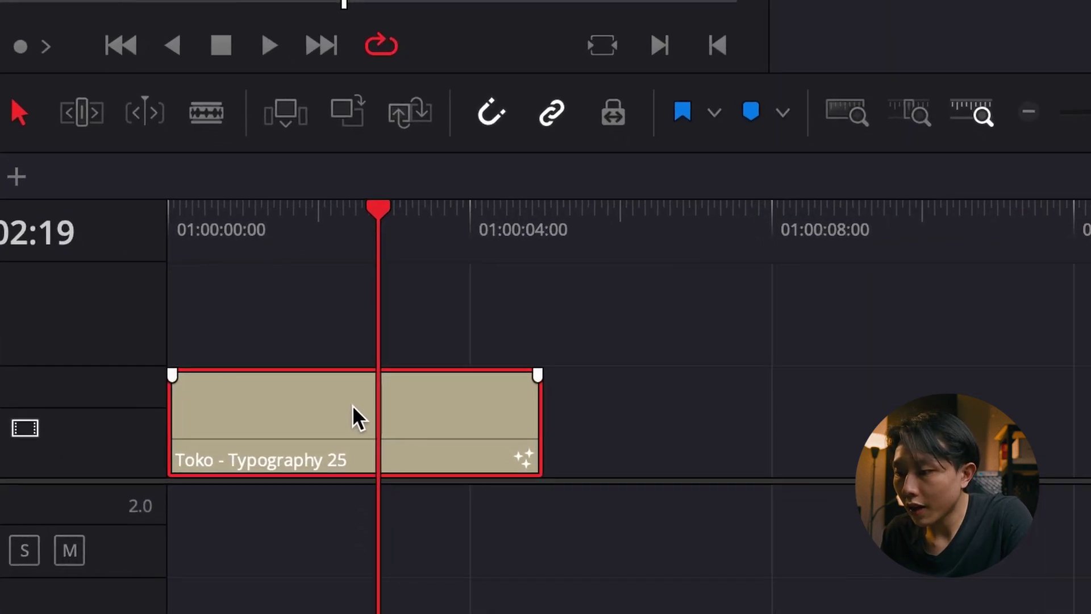
Step: Open the Typography 25 title in Fusion and expand its TokoTypography group
right_click(573, 500)
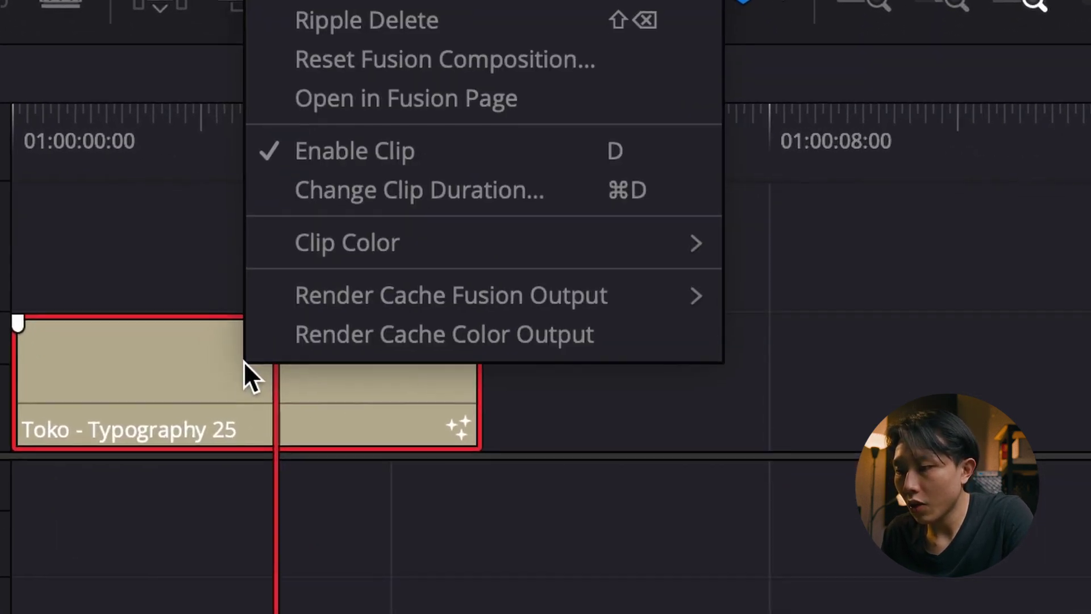
left_click(330, 22)
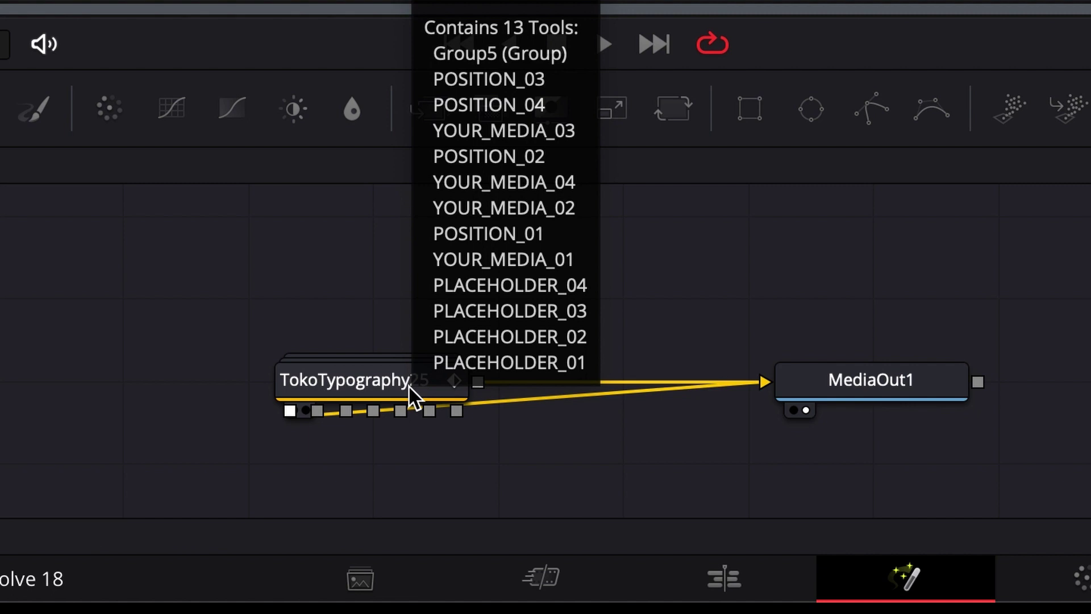
double_click(408, 384)
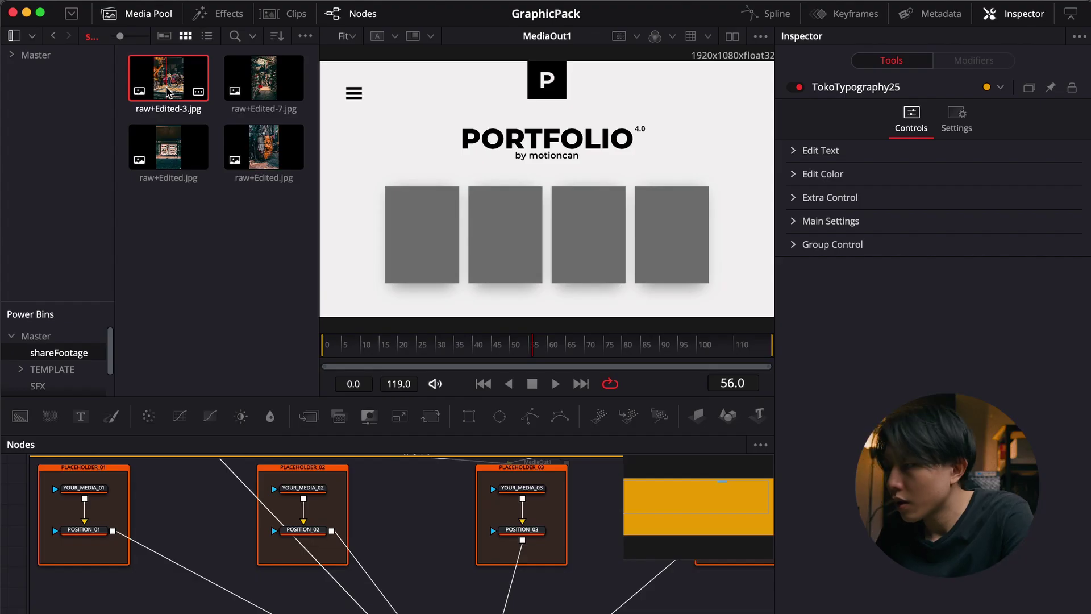
Step: Put street photos into the YOUR_MEDIA frames, shrink them to about 0.2, and extend the clip
left_click_drag(171, 85, 84, 489)
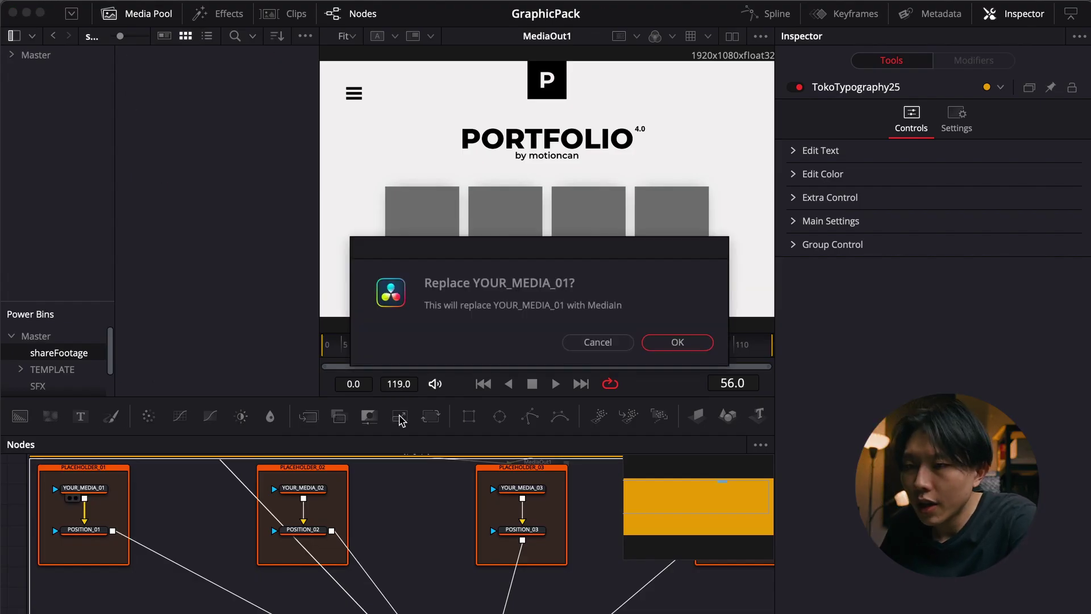
left_click(652, 344)
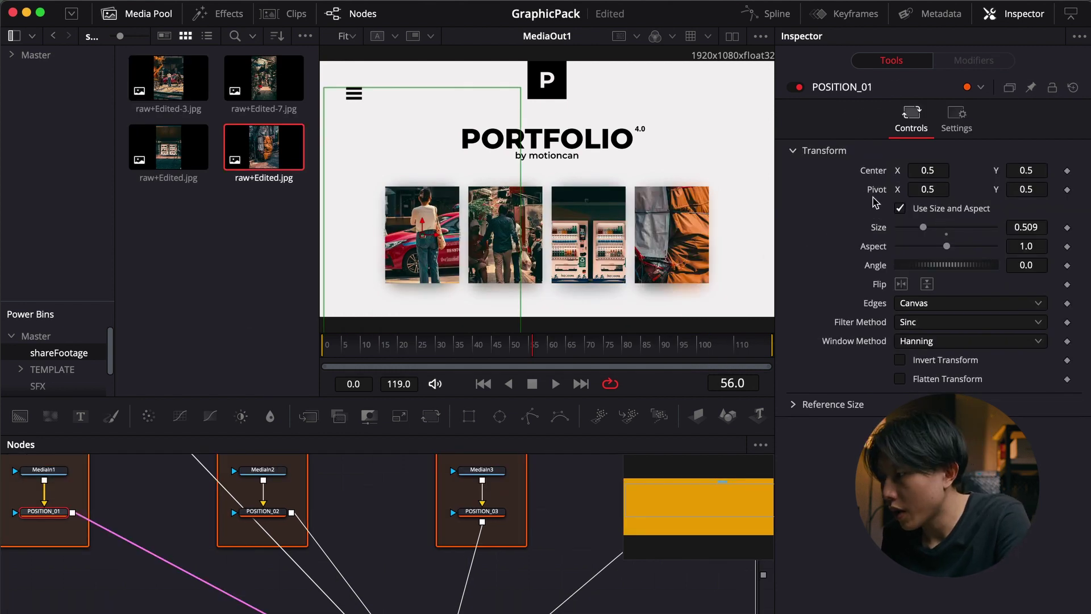
left_click_drag(1031, 226, 852, 233)
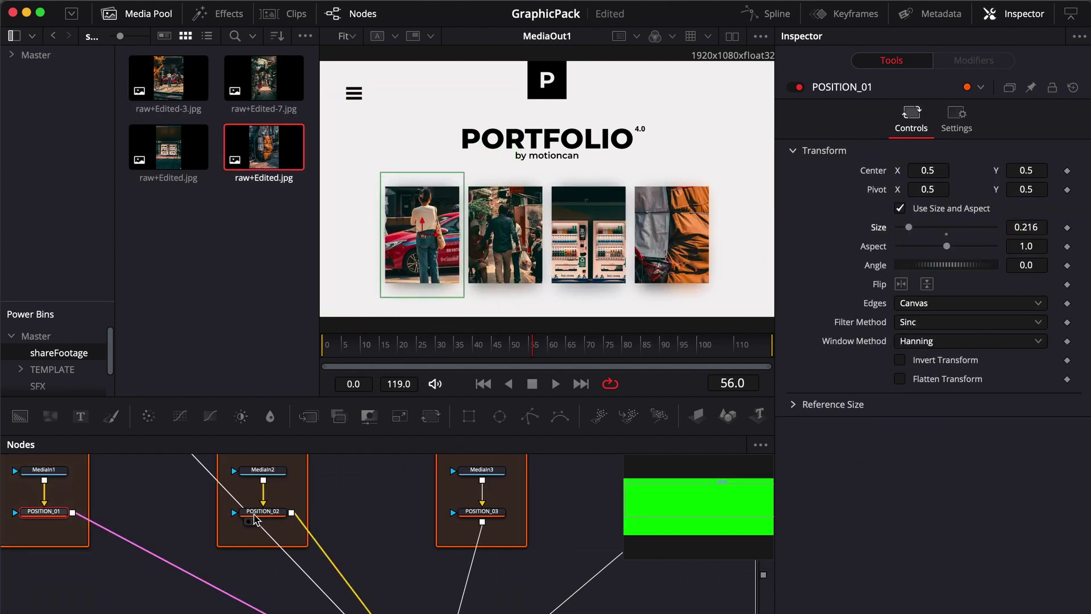
left_click(253, 511)
left_click_drag(1026, 227, 808, 247)
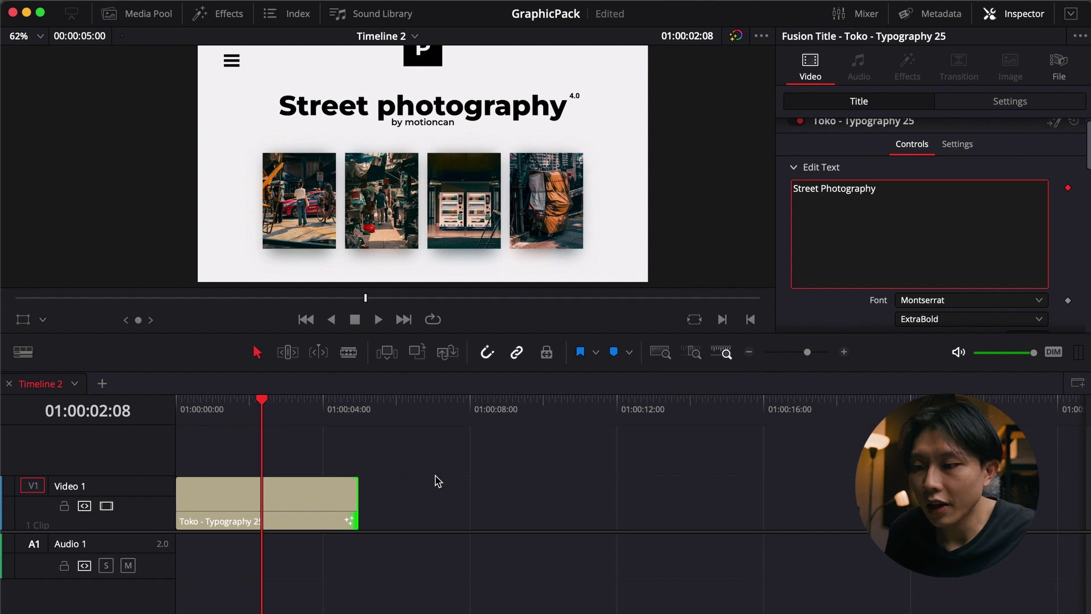
left_click_drag(359, 494, 452, 494)
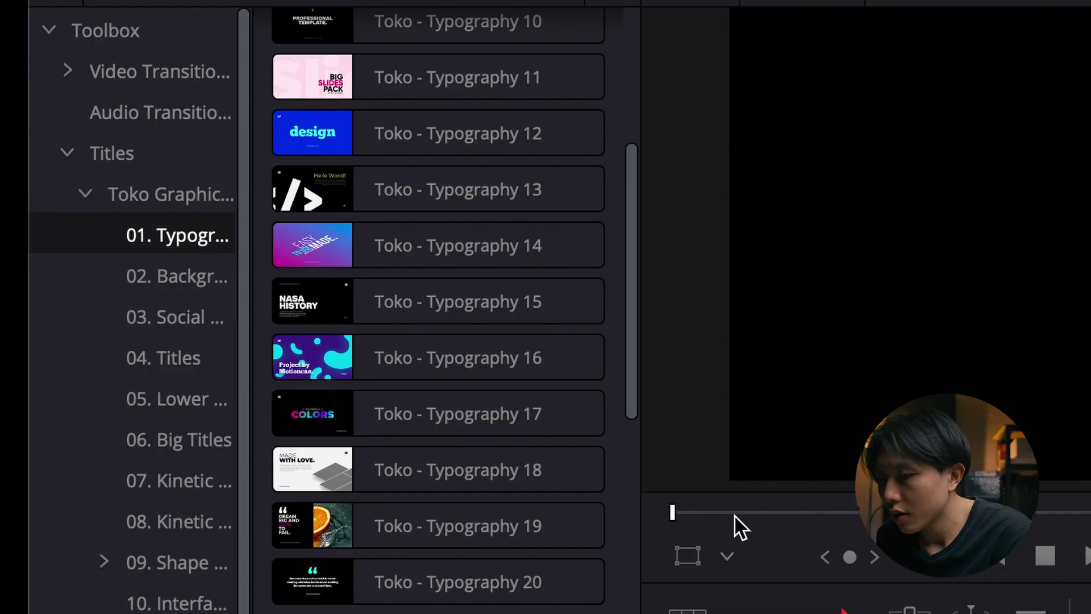
Step: Add the Instagram-profile template from 03. Social Media titles and bring up its clip actions
scroll(623, 475, "down", 4)
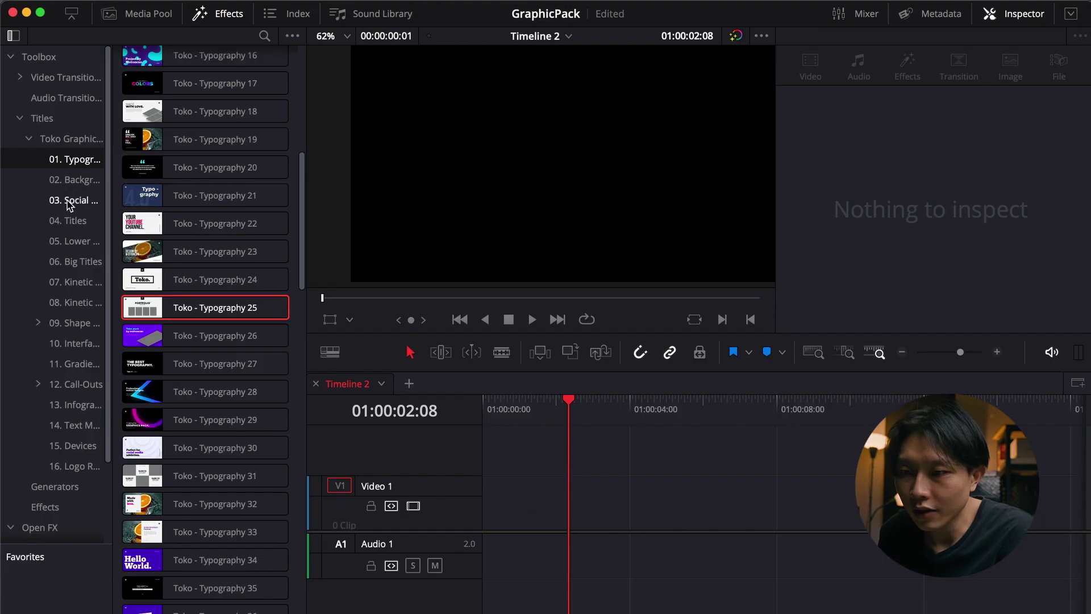
left_click(163, 317)
scroll(283, 291, "up", 10)
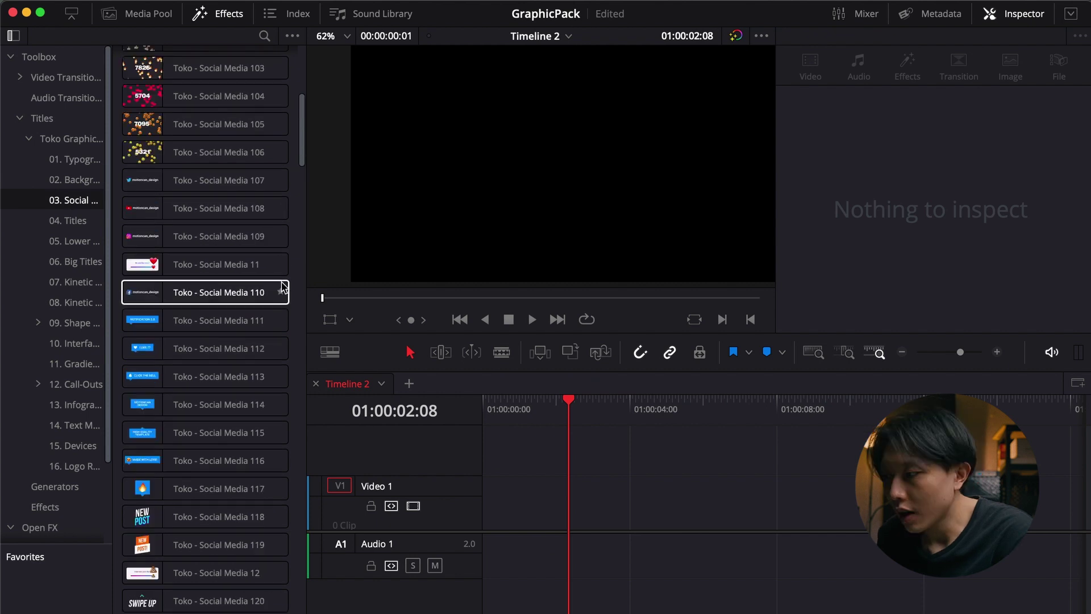
scroll(282, 286, "up", 3)
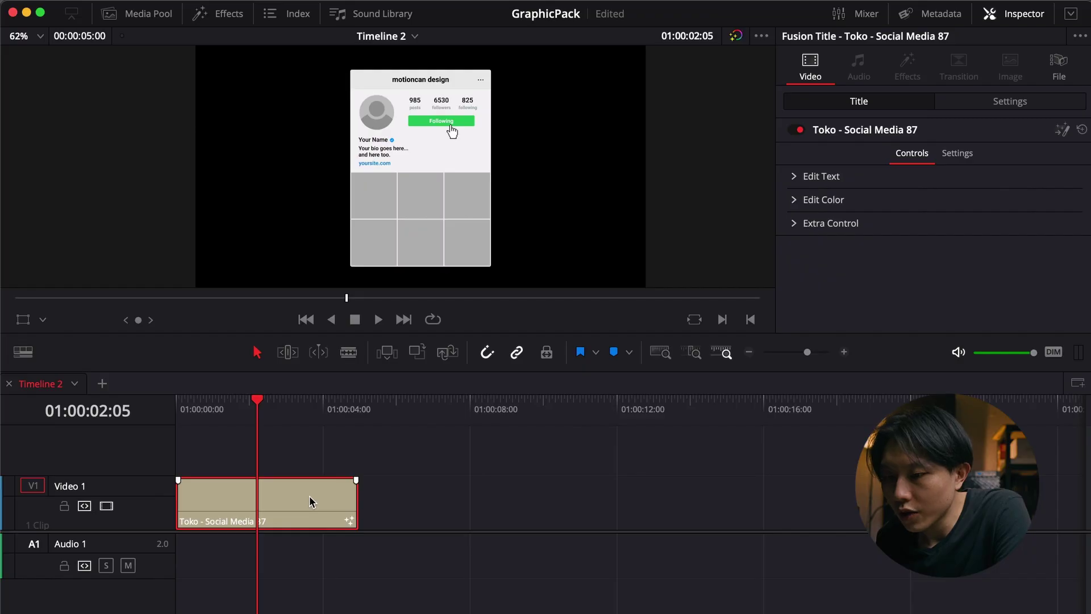
right_click(311, 501)
Step: Replace YOUR_LOGO with the profile photo at Size 0.296, edit the name text, and lengthen the clip
left_click(375, 394)
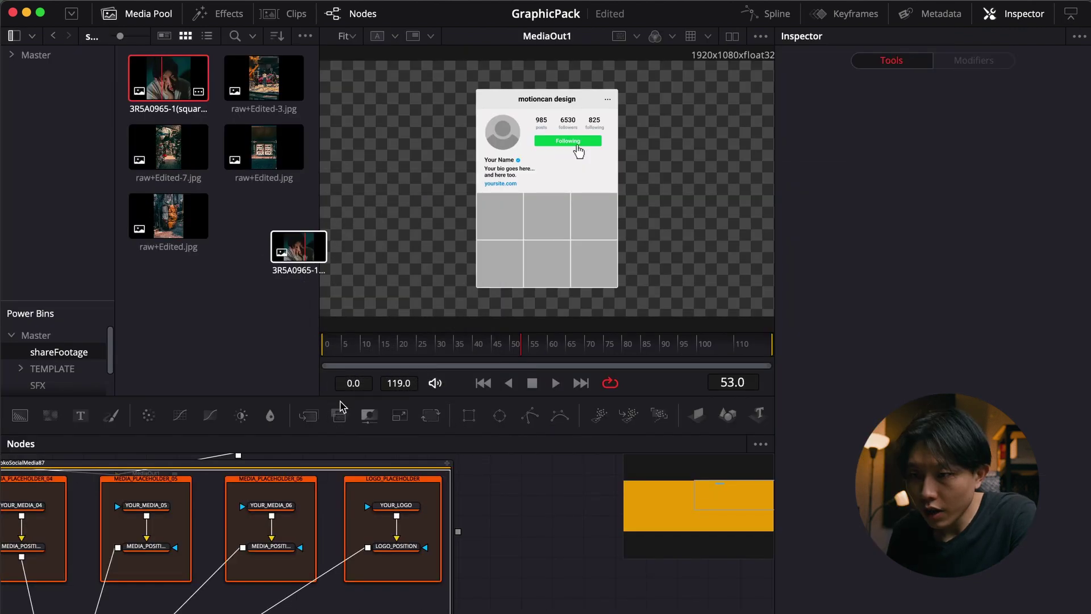
left_click_drag(293, 245, 451, 506)
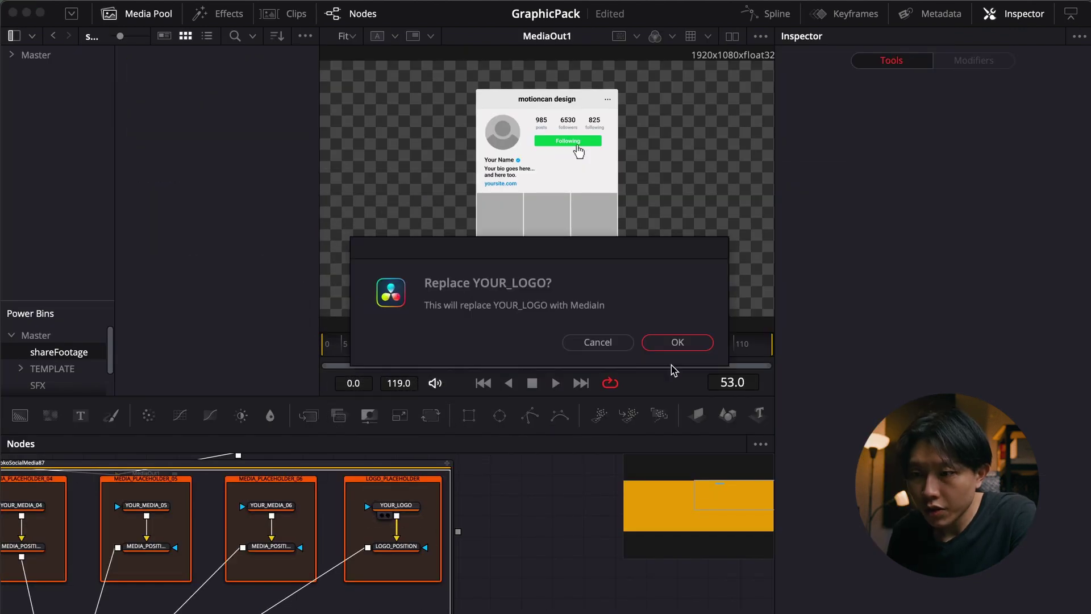
key("Return")
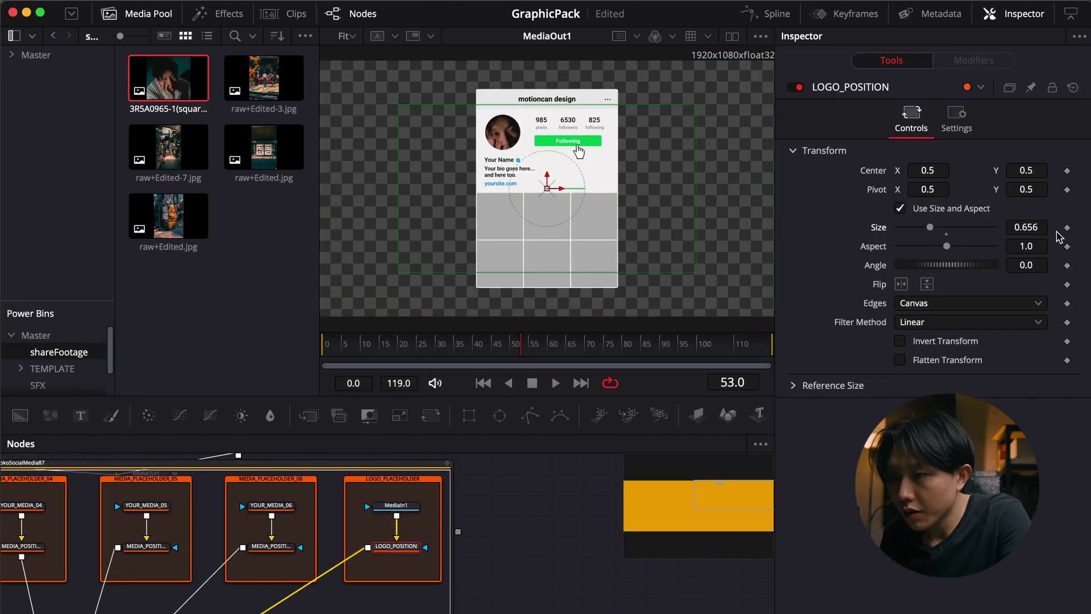
left_click_drag(1035, 230, 954, 236)
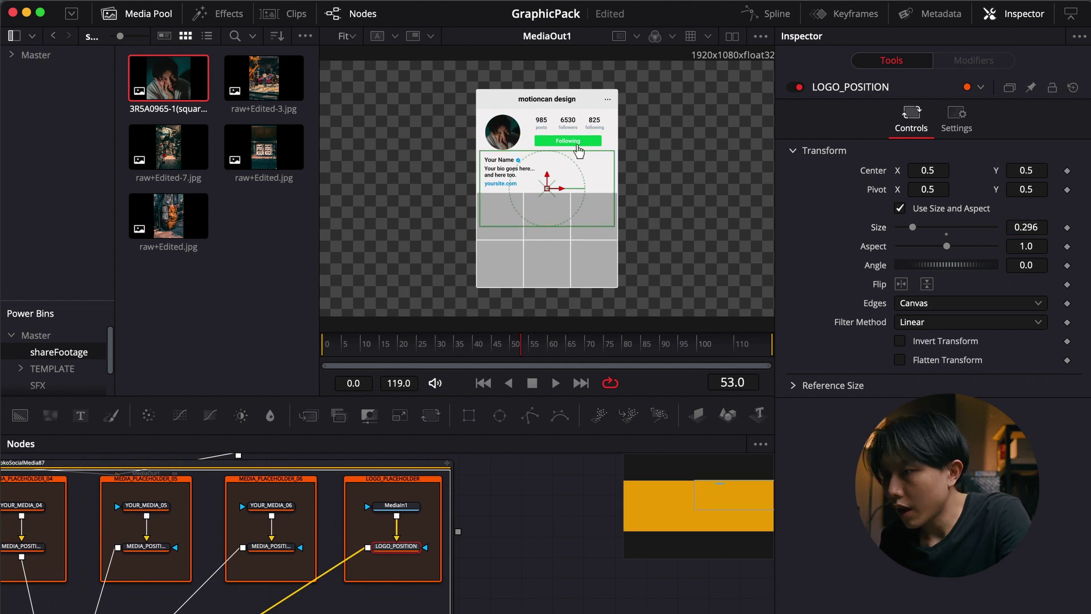
type("CHEN")
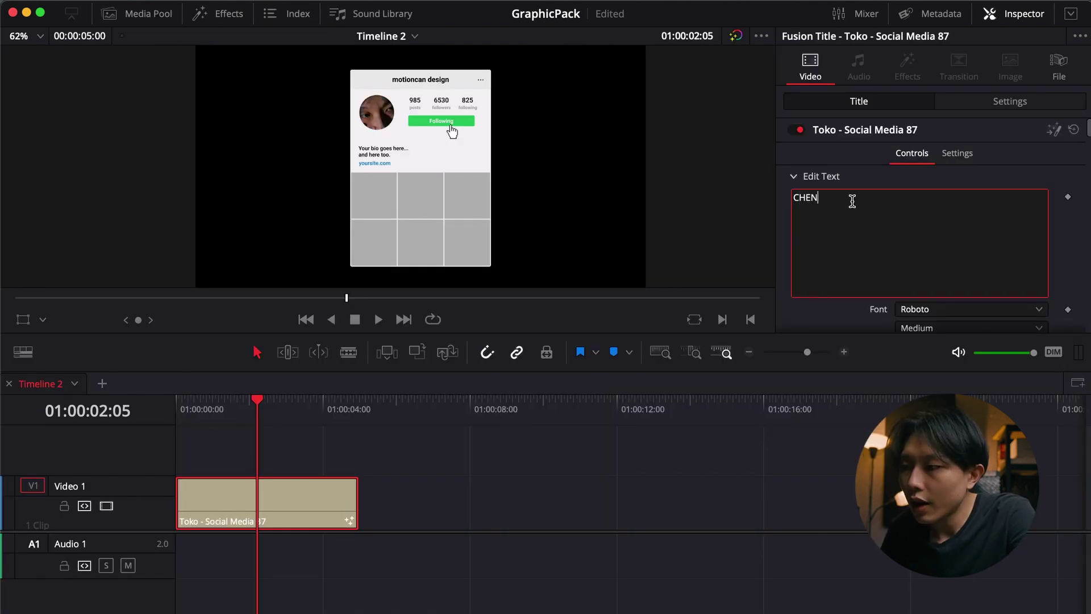
left_click_drag(357, 503, 531, 506)
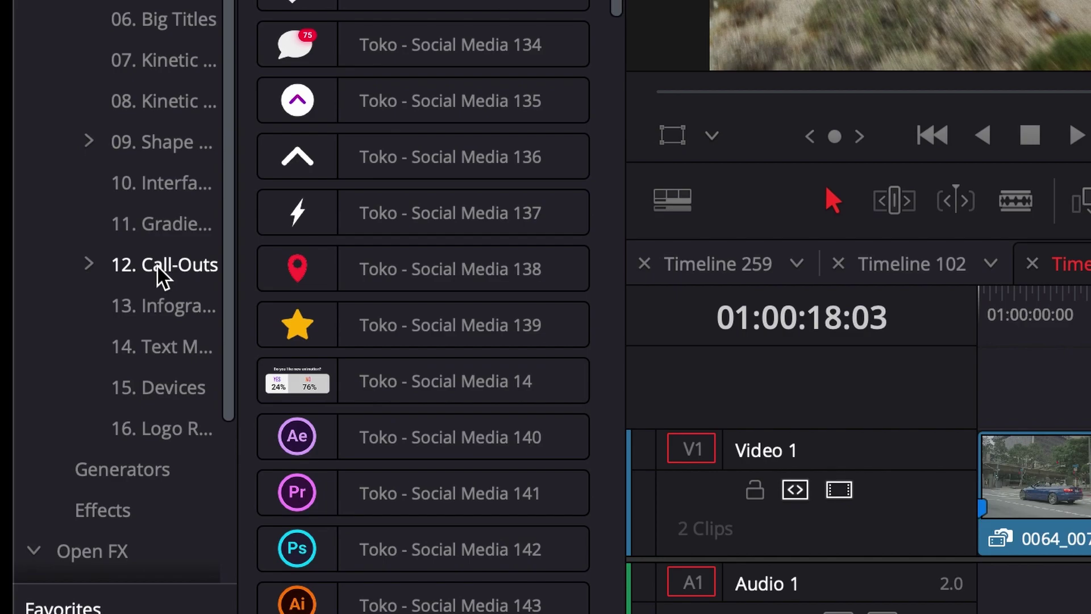
Step: Place Call-Out 47 above the road footage and reset its transform
left_click(79, 385)
left_click_drag(227, 287, 739, 438)
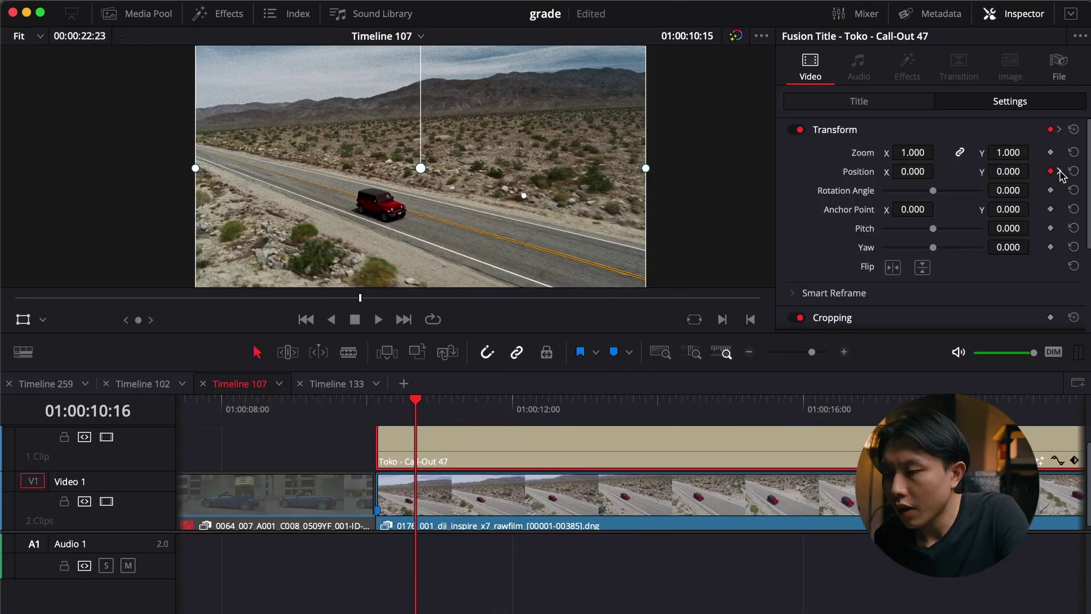
left_click(1059, 172)
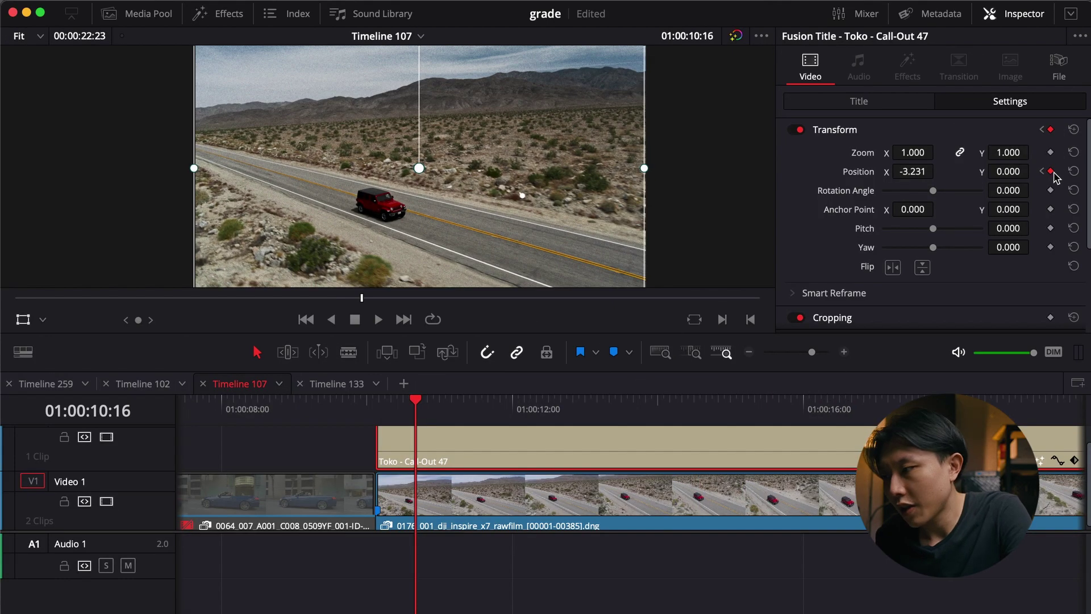
left_click(1073, 130)
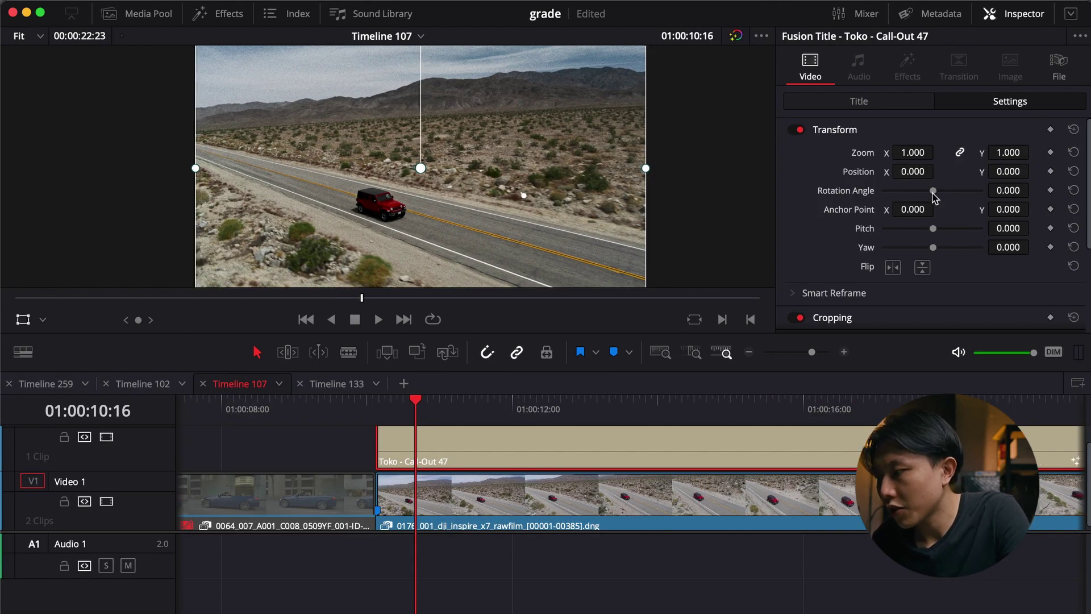
Step: At 01:00:10:19, move the call-out onto the red jeep with Position X -327 and adjusted Y
left_click(376, 408)
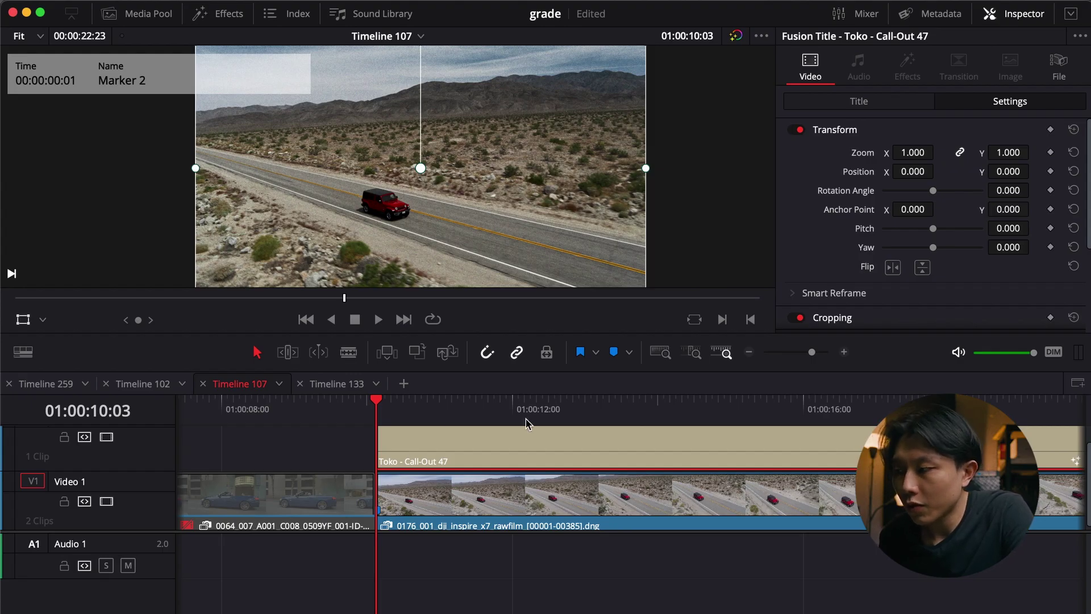
left_click_drag(404, 407, 426, 409)
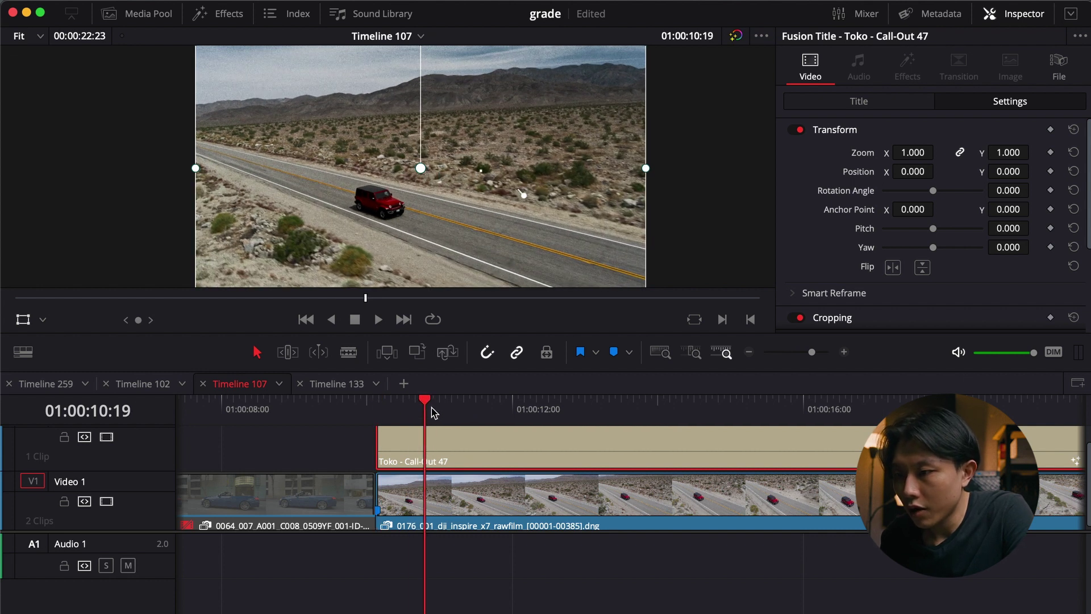
left_click_drag(913, 171, 886, 171)
left_click_drag(1009, 171, 1021, 172)
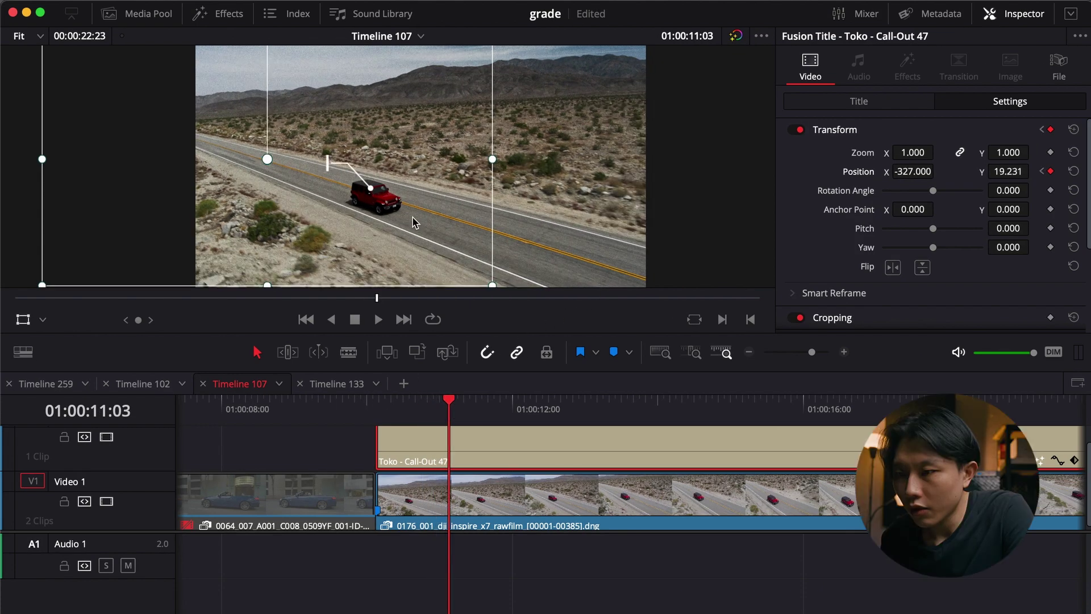
left_click_drag(505, 409, 628, 409)
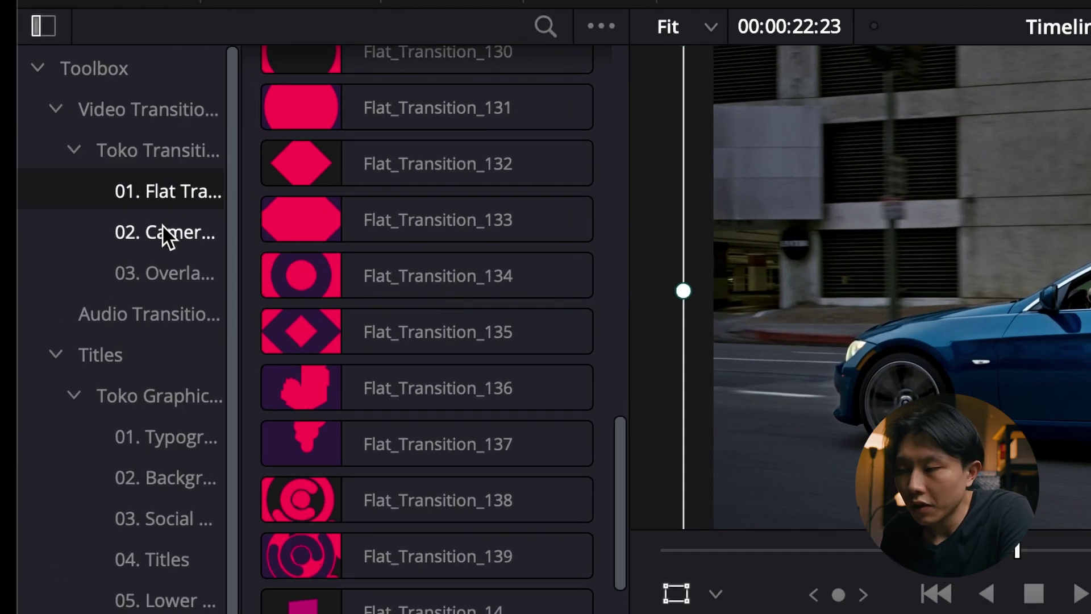
Step: Drop Camera_Transition_17 - Zoom In 1x between the first two clips of Timeline 102
left_click(162, 233)
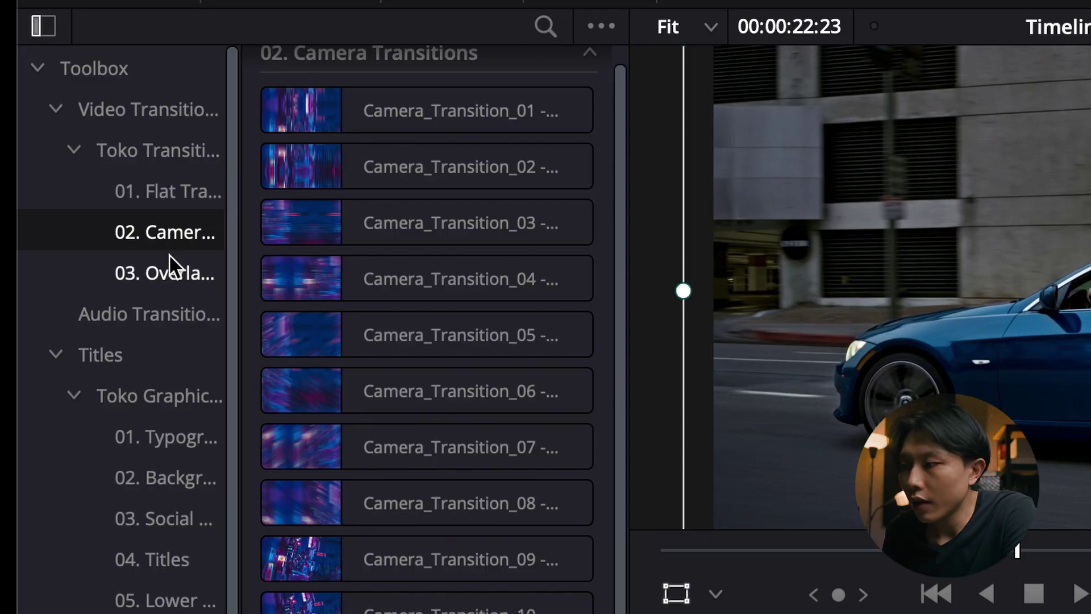
left_click(166, 272)
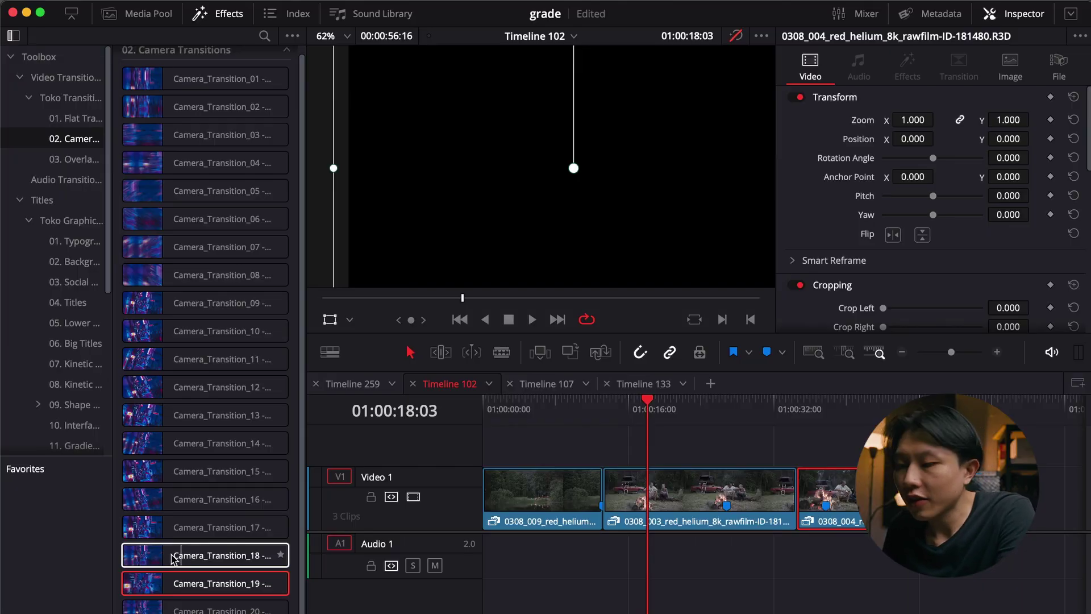
left_click_drag(163, 559, 612, 492)
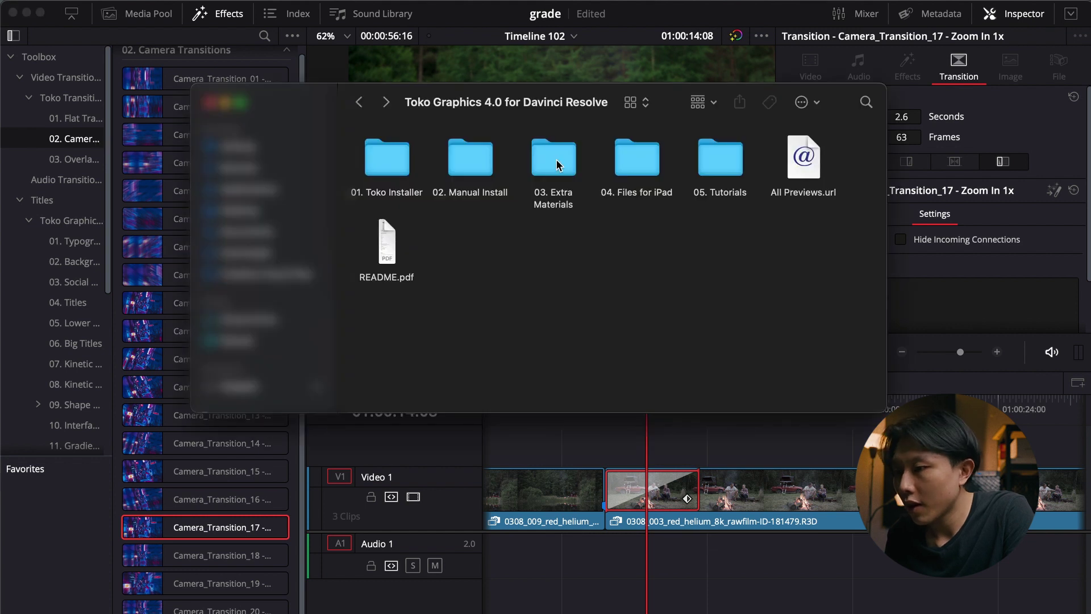
Step: Open the 03. Extra Materials > Sound FX folder in Finder
left_click(554, 162)
double_click(556, 165)
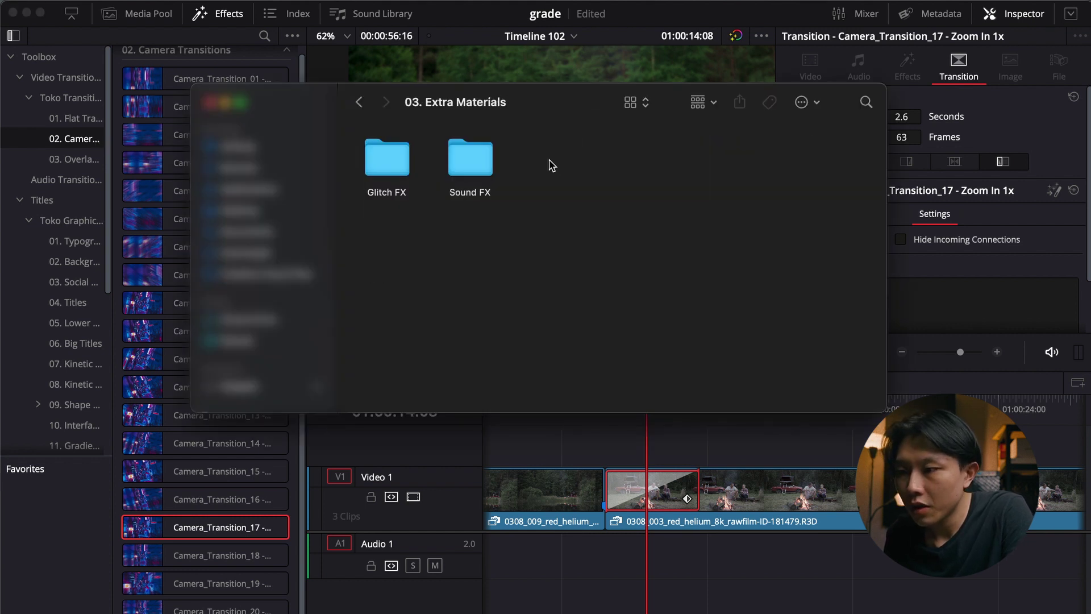
double_click(470, 159)
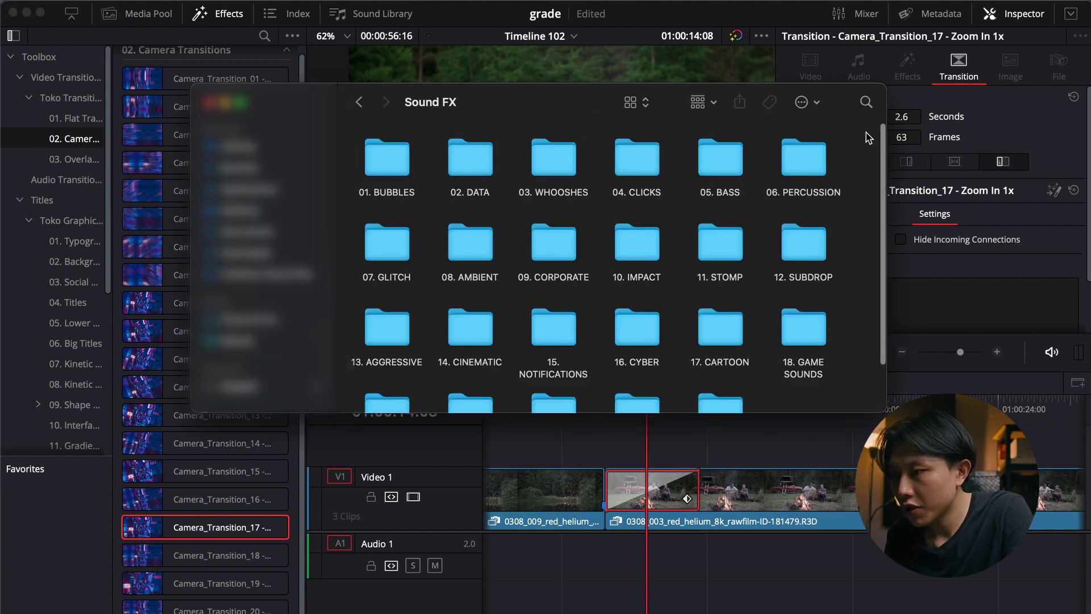
Step: Search for 'came' and place the Camera_Transition_17 sound on Audio 1
left_click(865, 103)
type("camera transition")
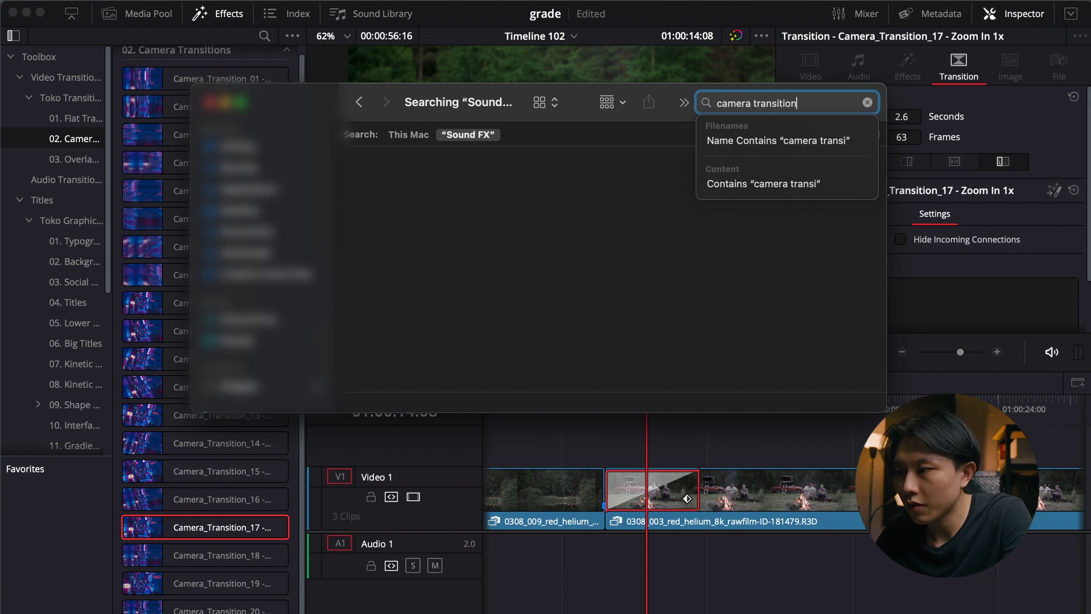
key("Return")
left_click_drag(835, 223, 628, 557)
left_click(627, 565)
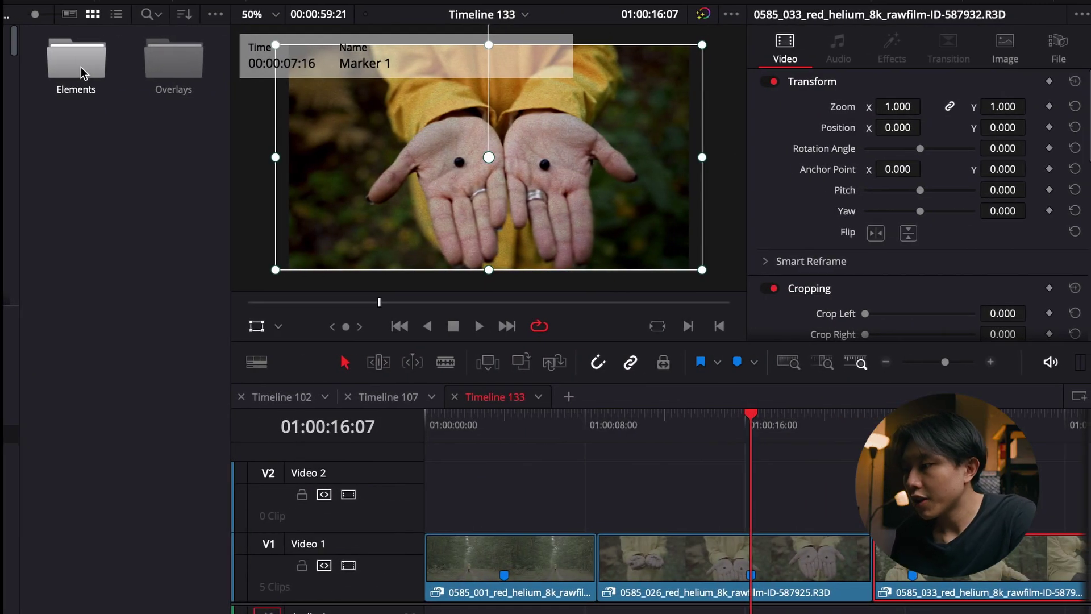
Step: Place Glitch_Overlay_Monochrome_06.mp4 from the Elements bin on Video 2 above the hands shot
double_click(82, 73)
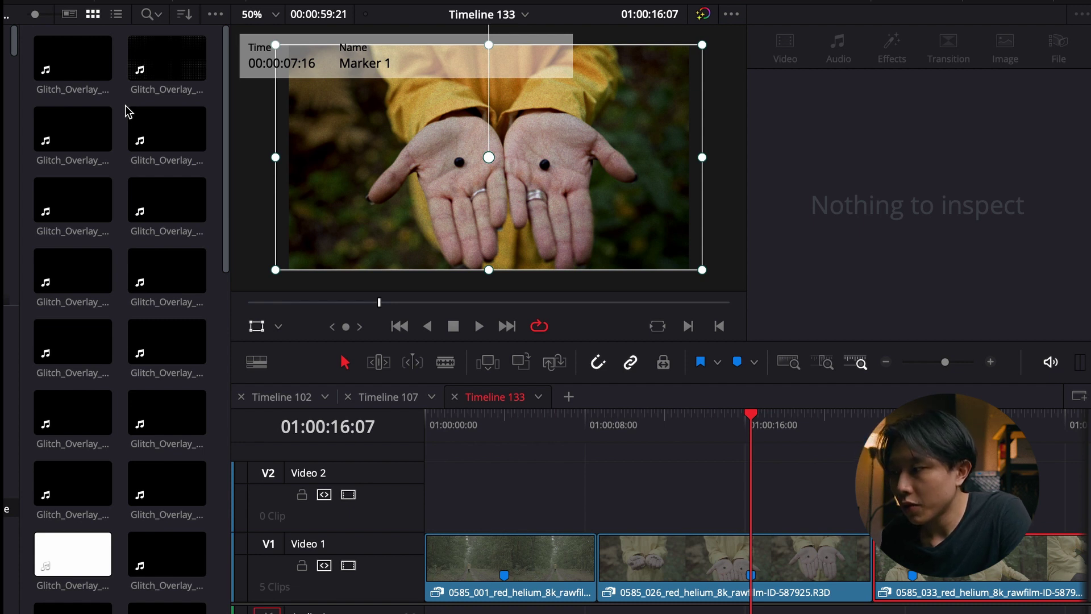
scroll(126, 106, "down", 5)
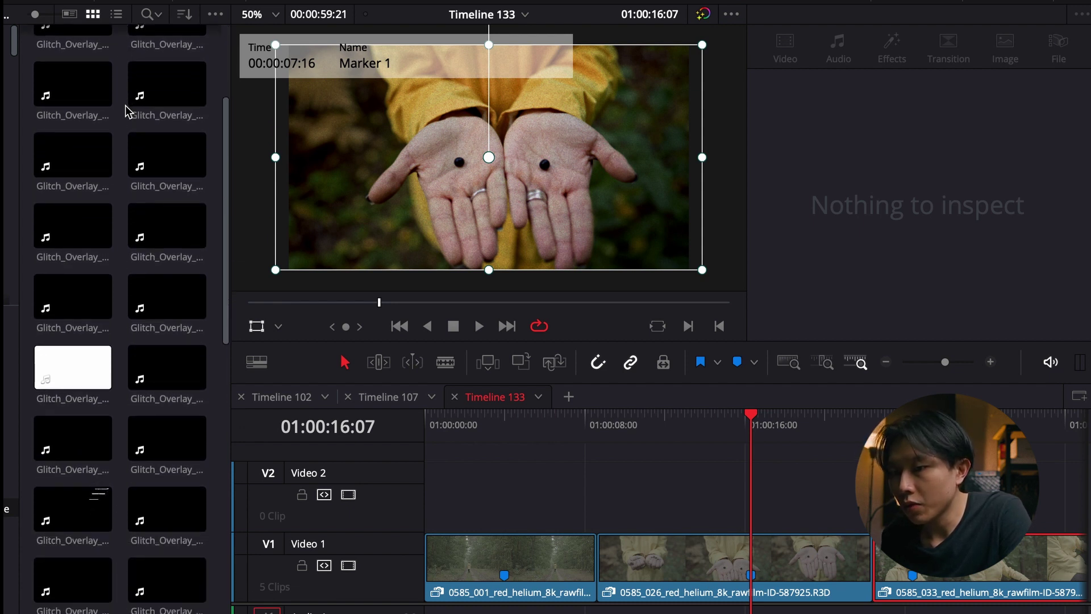
scroll(125, 105, "up", 4)
left_click_drag(157, 163, 750, 500)
Step: Set the overlay's Composite Mode to Add in the Inspector
scroll(778, 419, "up", 3)
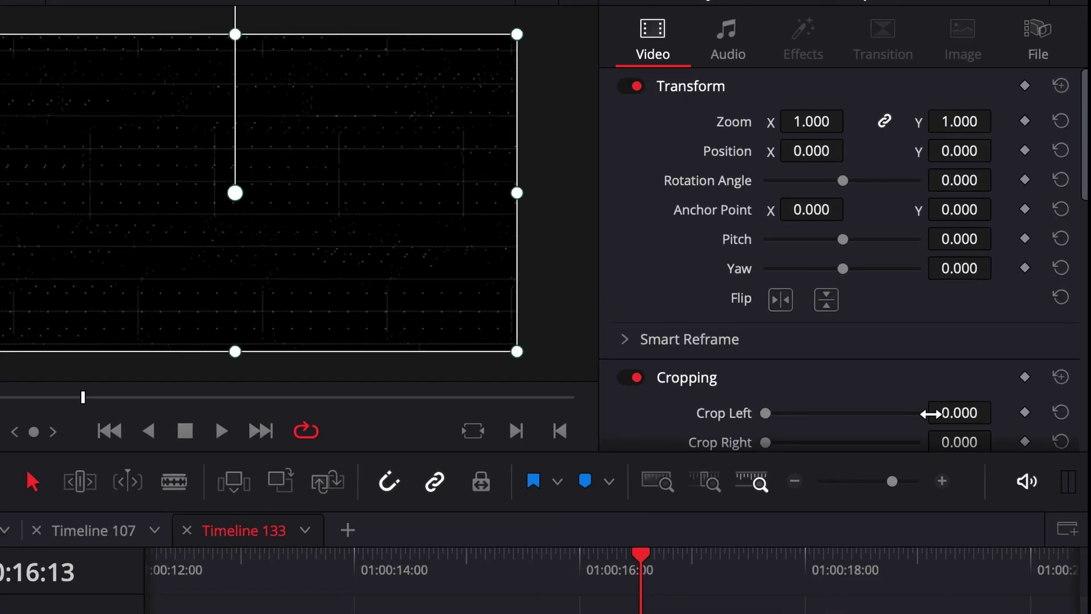
scroll(961, 304, "down", 5)
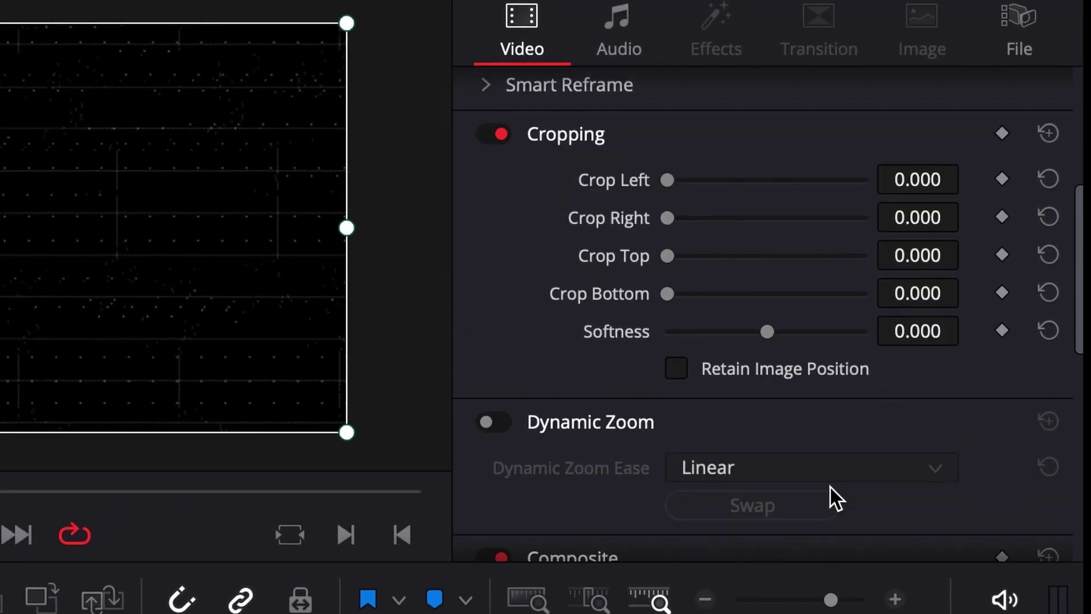
scroll(829, 489, "down", 4)
left_click(807, 377)
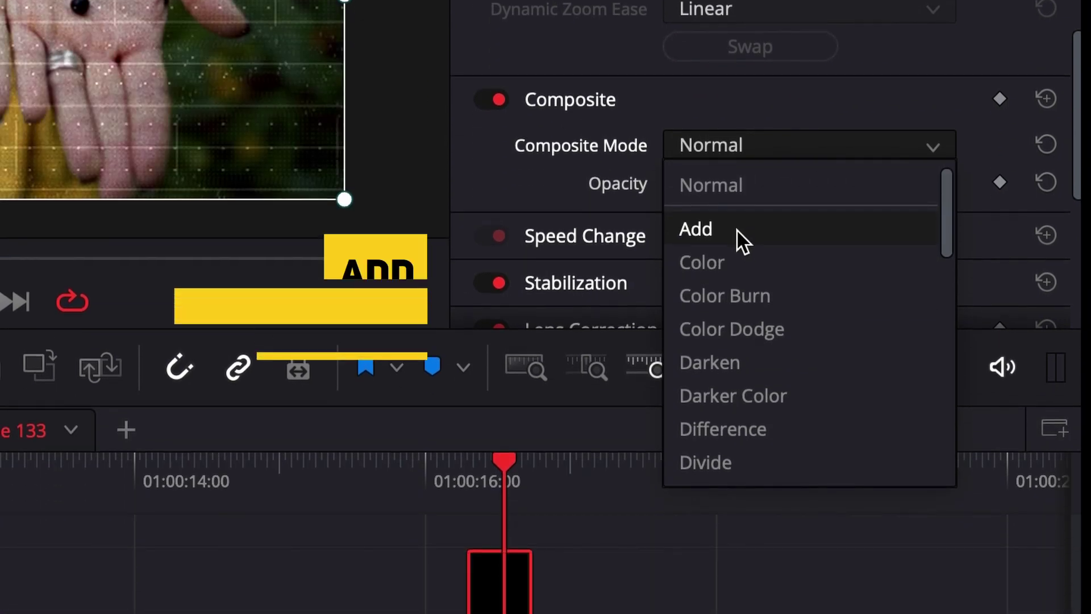
scroll(745, 398, "down", 5)
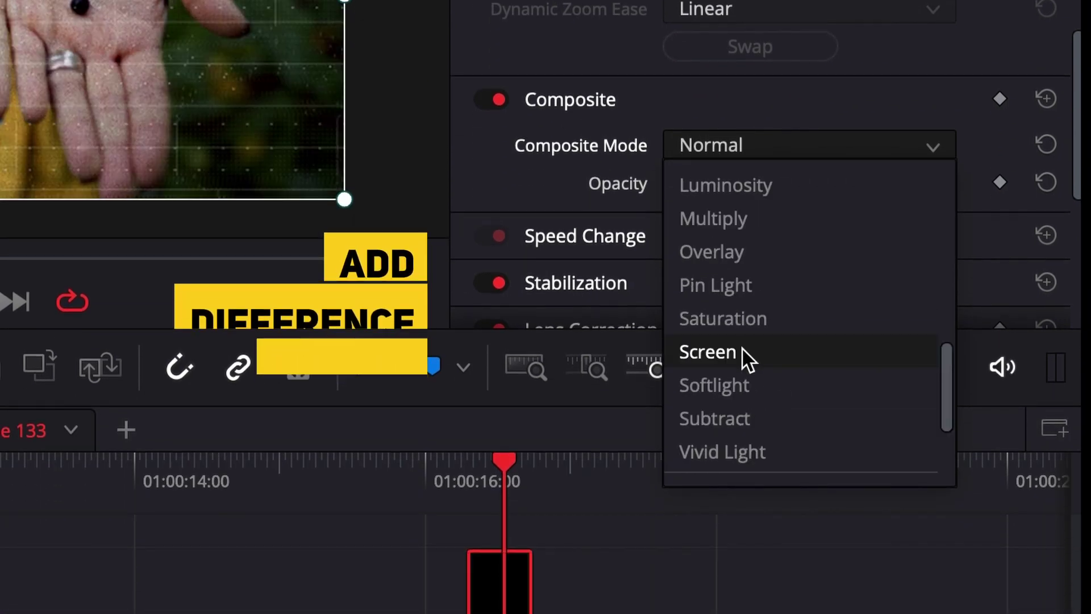